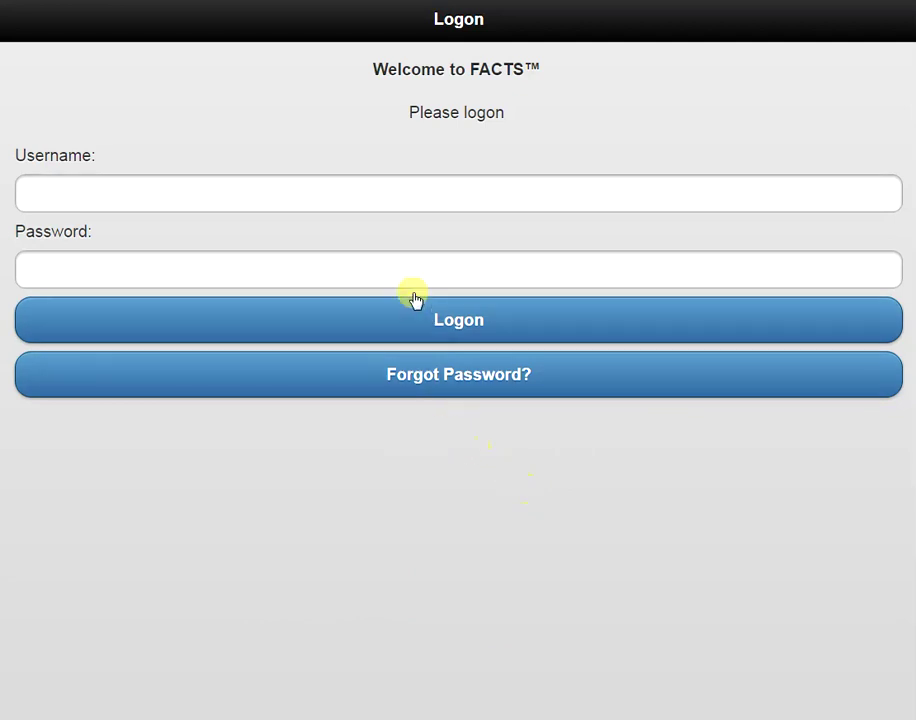
Log in to FACTS Mobile with the fisher's username and password
click(415, 196)
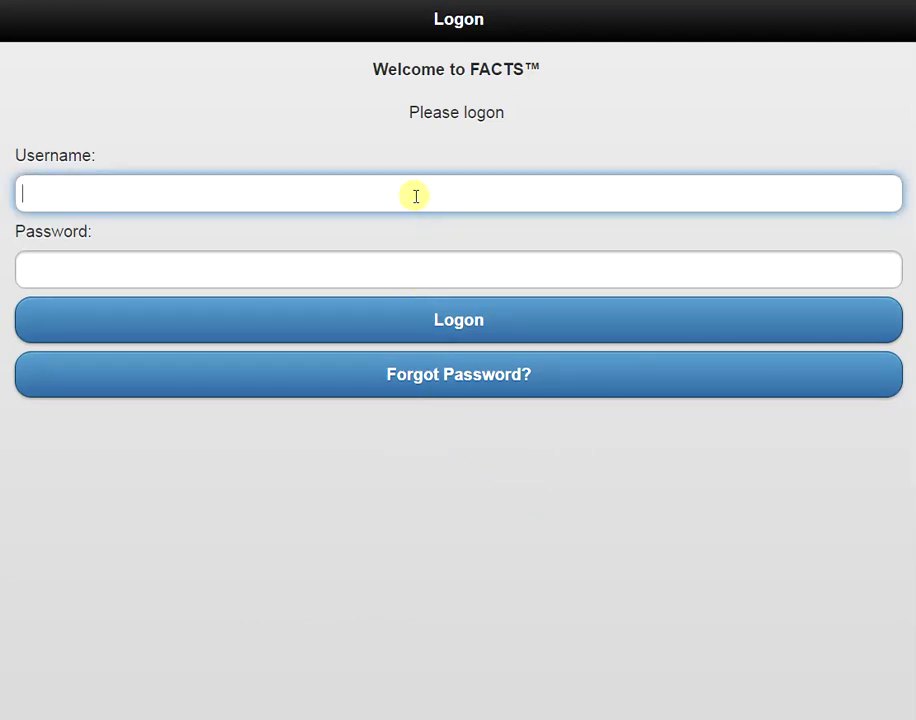
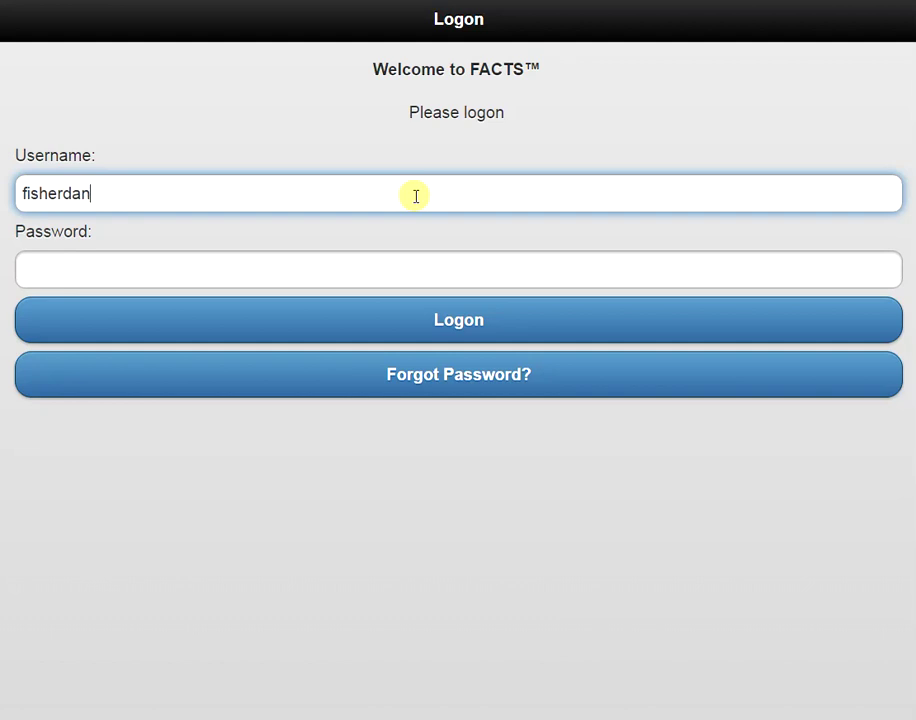
click(350, 261)
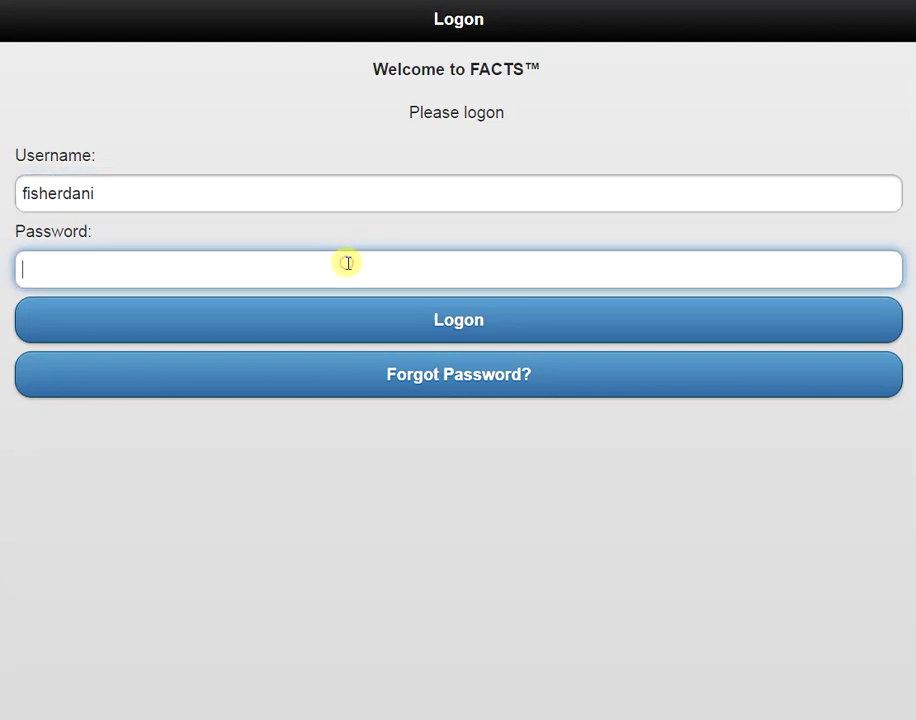
text(••••••••)
click(415, 320)
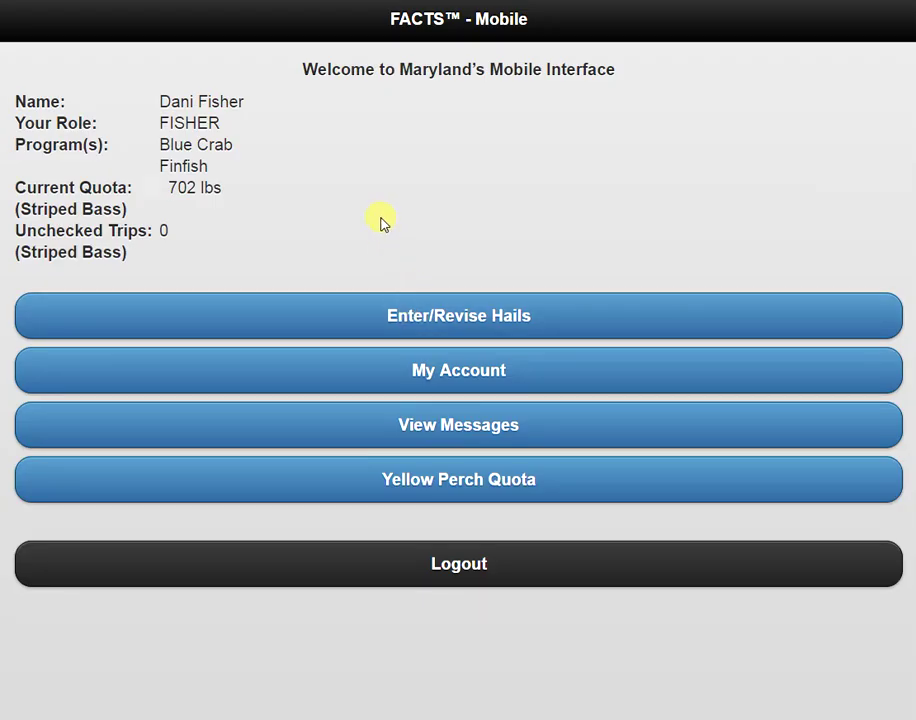
Go to Enter/Revise Hails, pick the Blue Crab fishery, and start a new trip
click(355, 320)
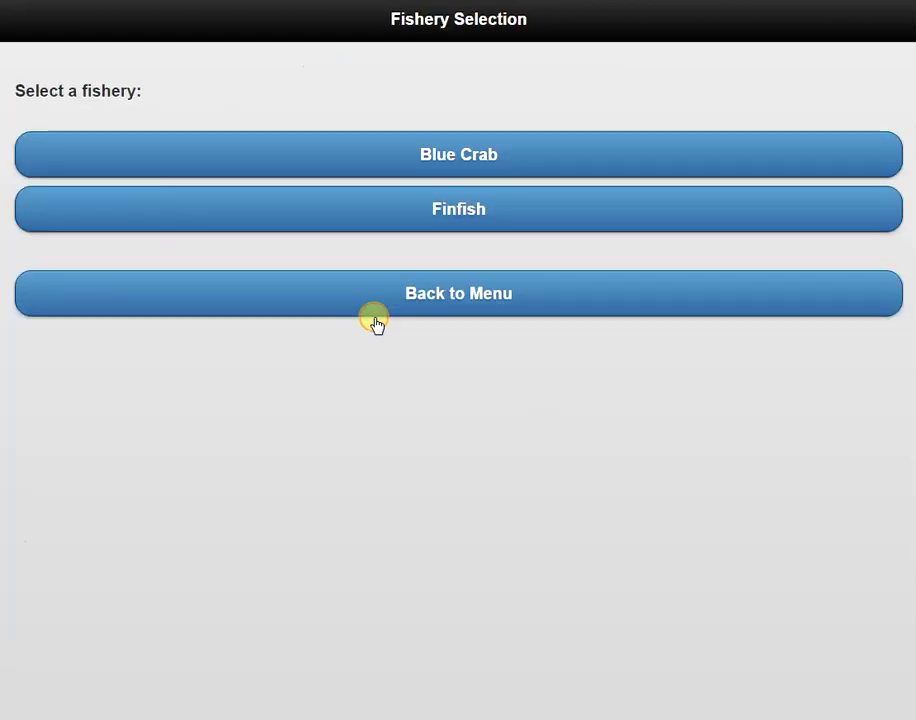
click(313, 221)
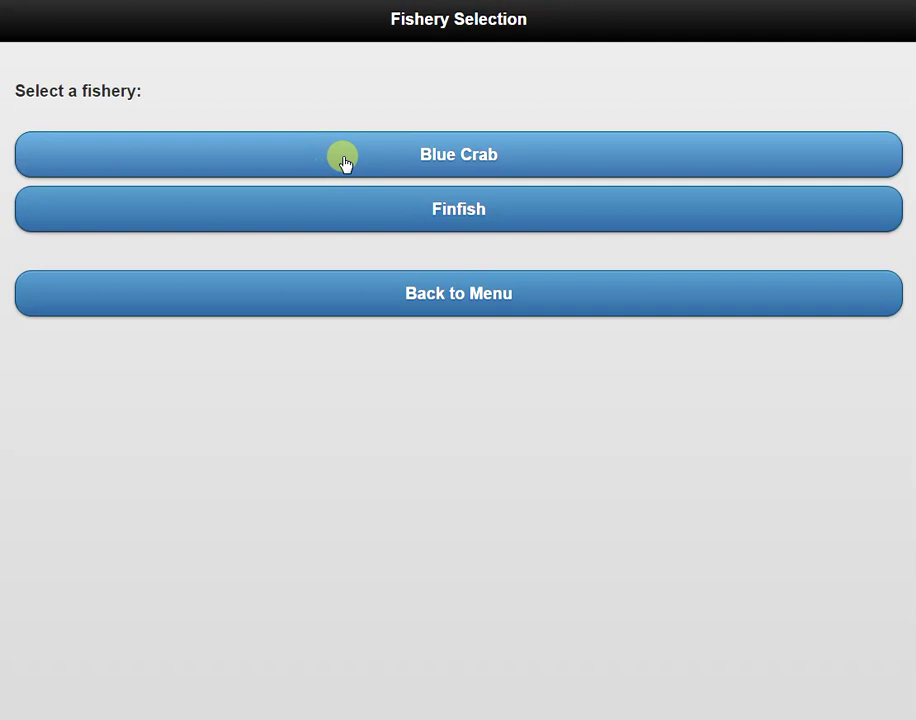
click(396, 160)
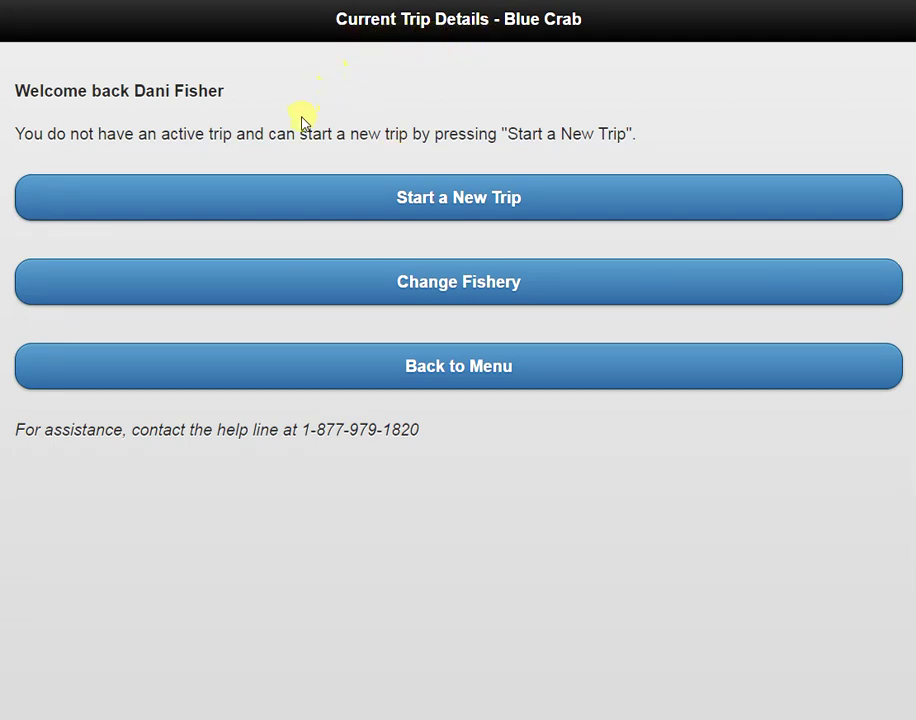
click(327, 196)
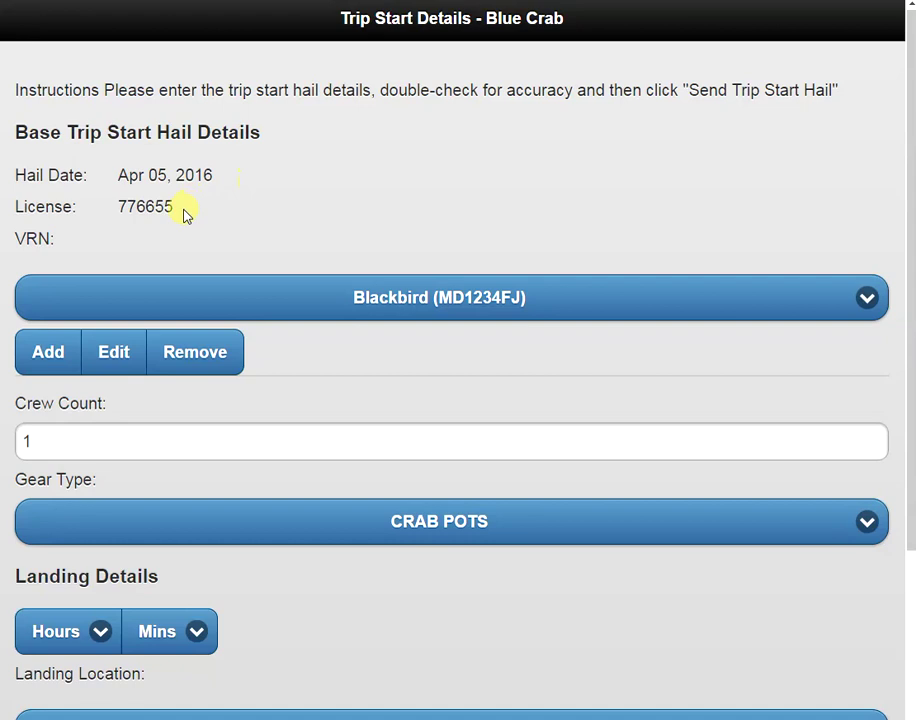
Check vessel Blackbird and crew count 1, and keep CRAB POTS as the gear type
click(102, 302)
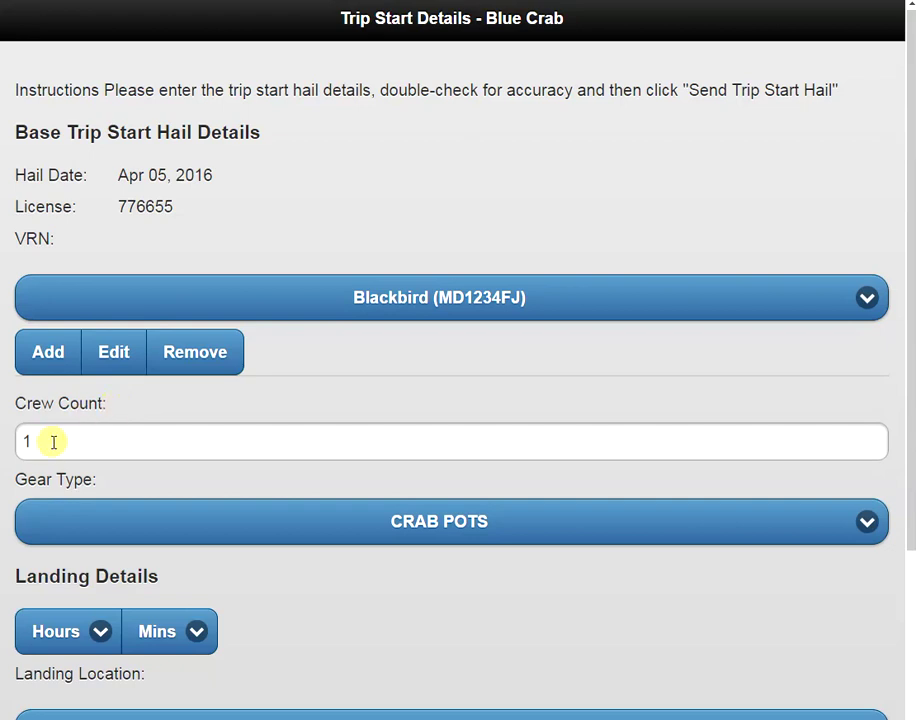
click(204, 520)
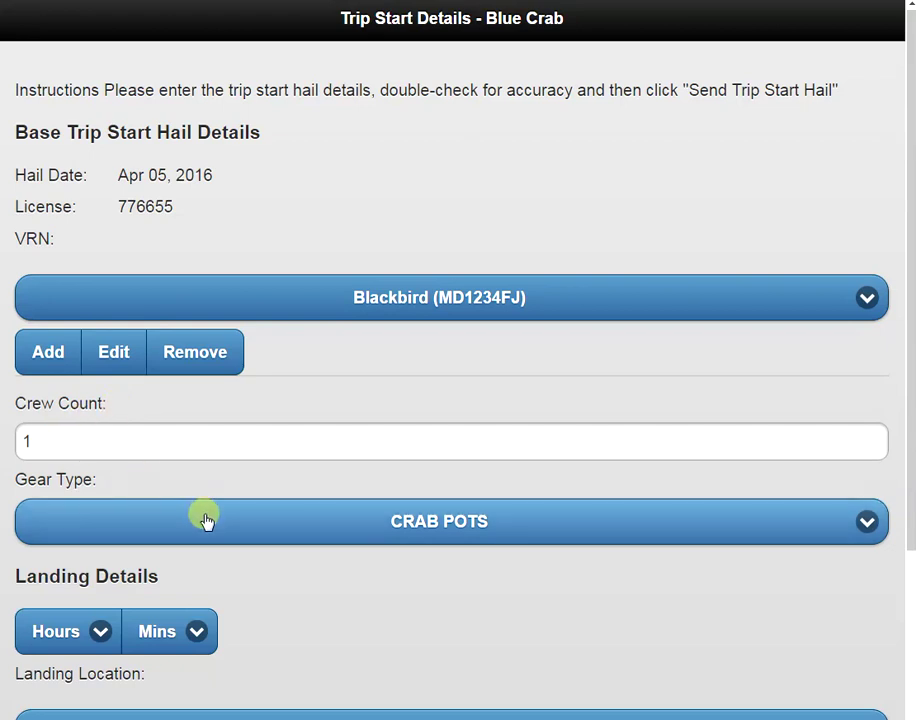
click(326, 528)
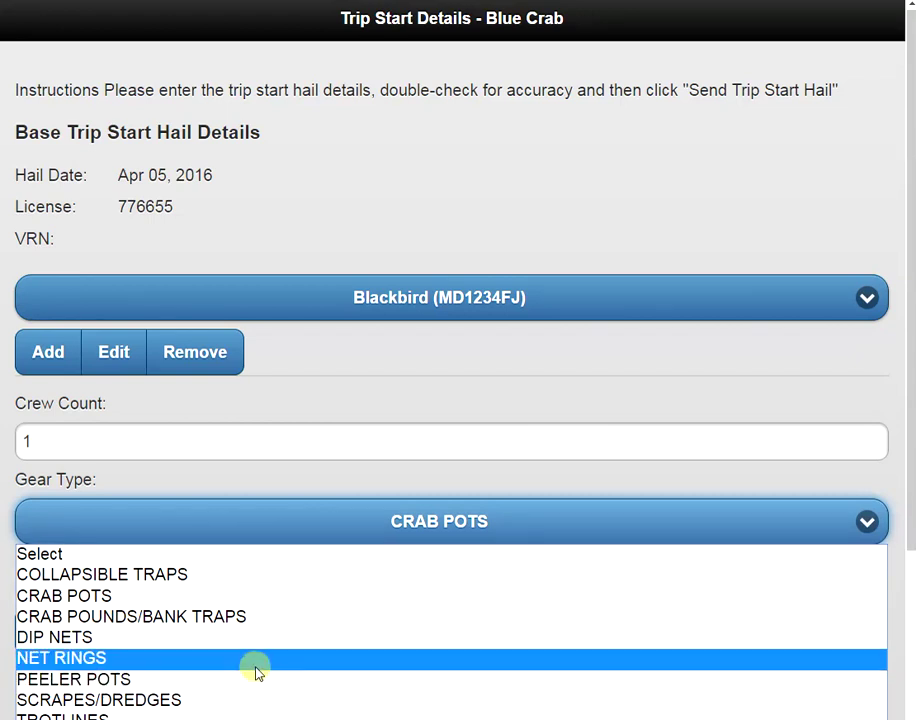
click(284, 530)
scroll(369, 444, down, 3)
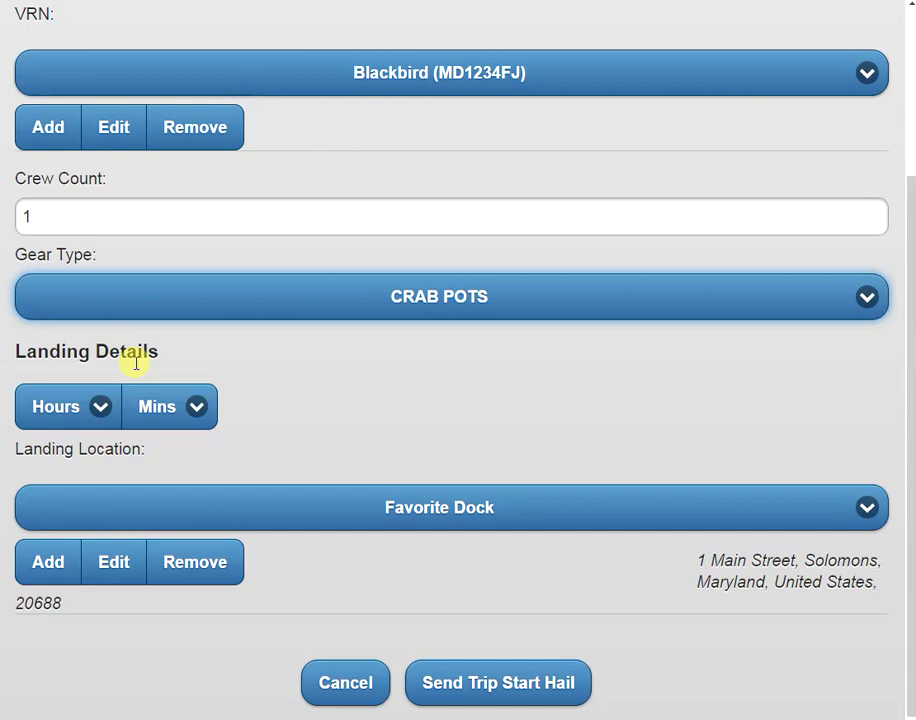
Set the landing time to 14:30 and submit the trip start hail
click(82, 410)
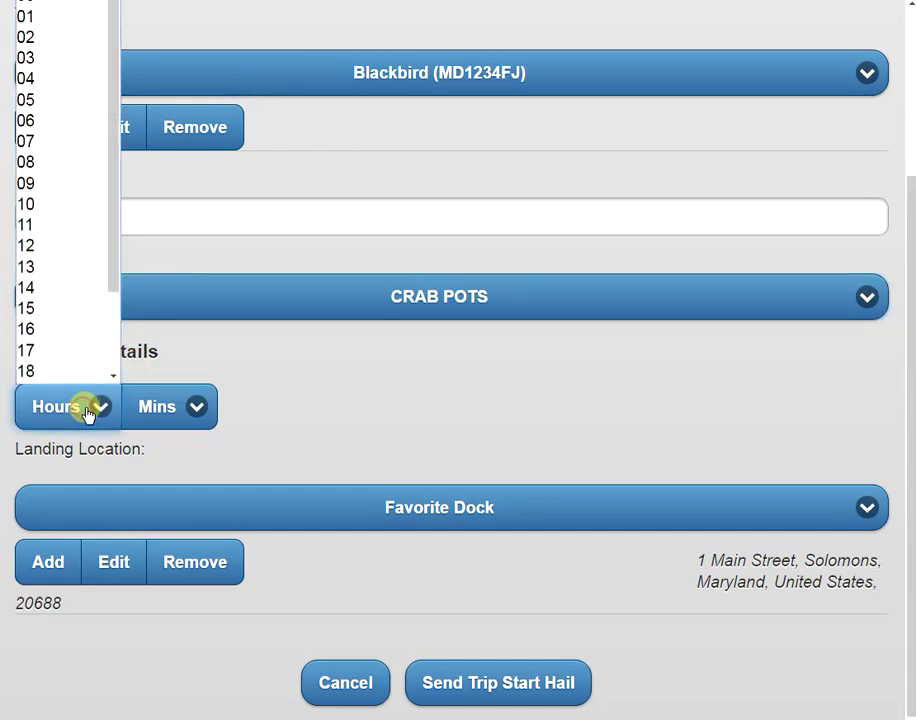
click(64, 292)
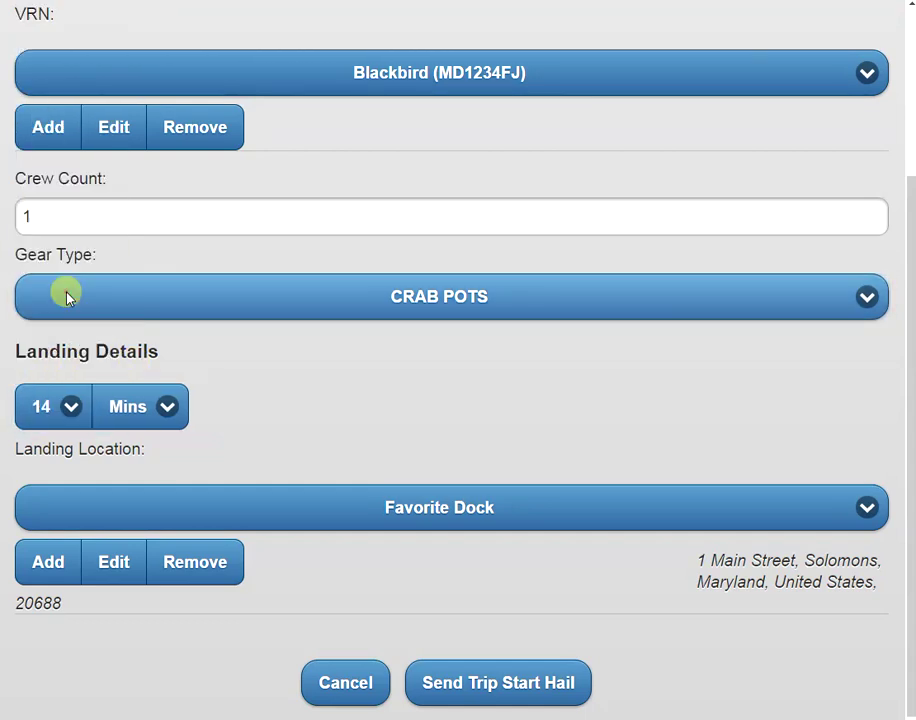
click(130, 418)
click(120, 501)
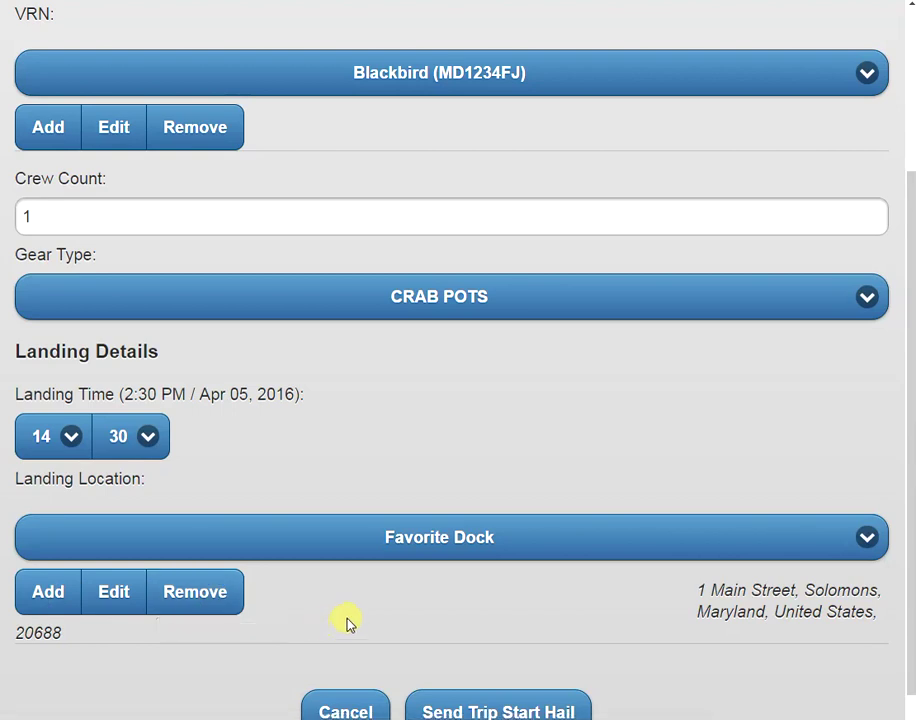
scroll(350, 615, down, 1)
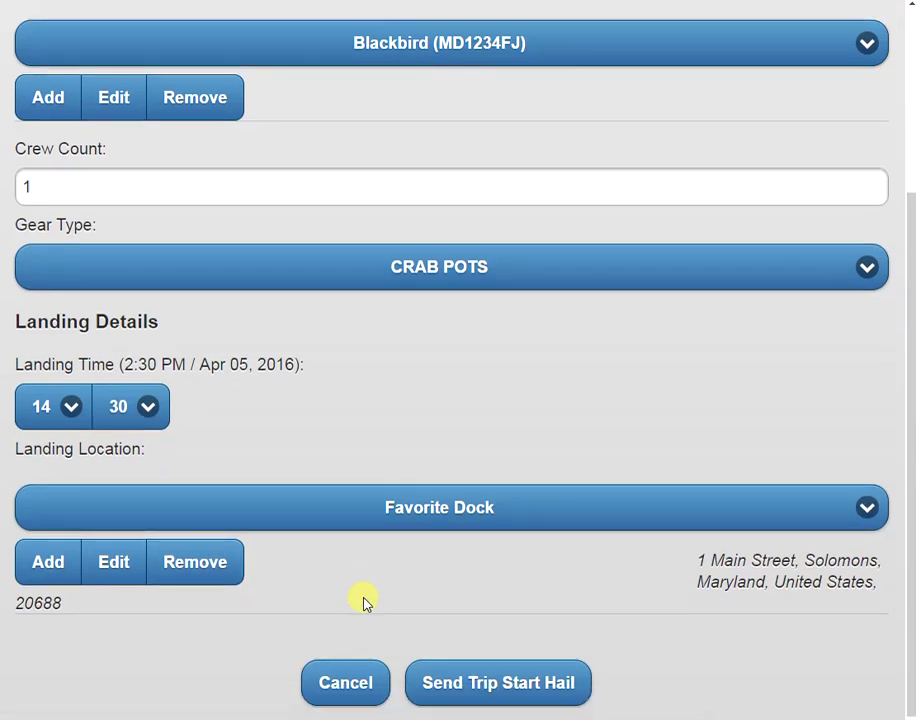
click(460, 698)
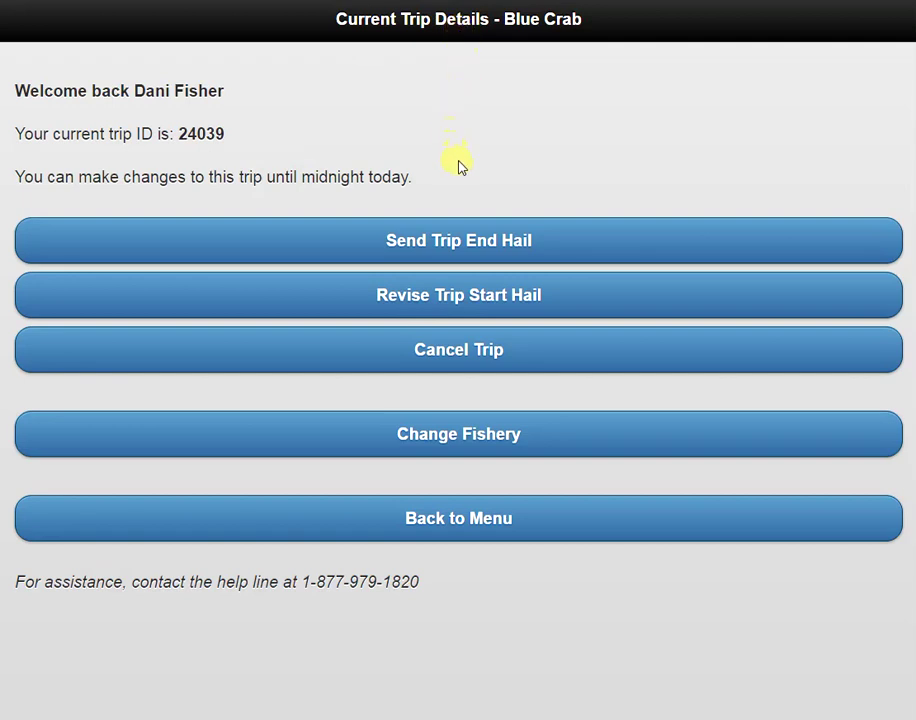
Return to the main menu and reopen Blue Crab Current Trip Details showing trip 24039
click(334, 250)
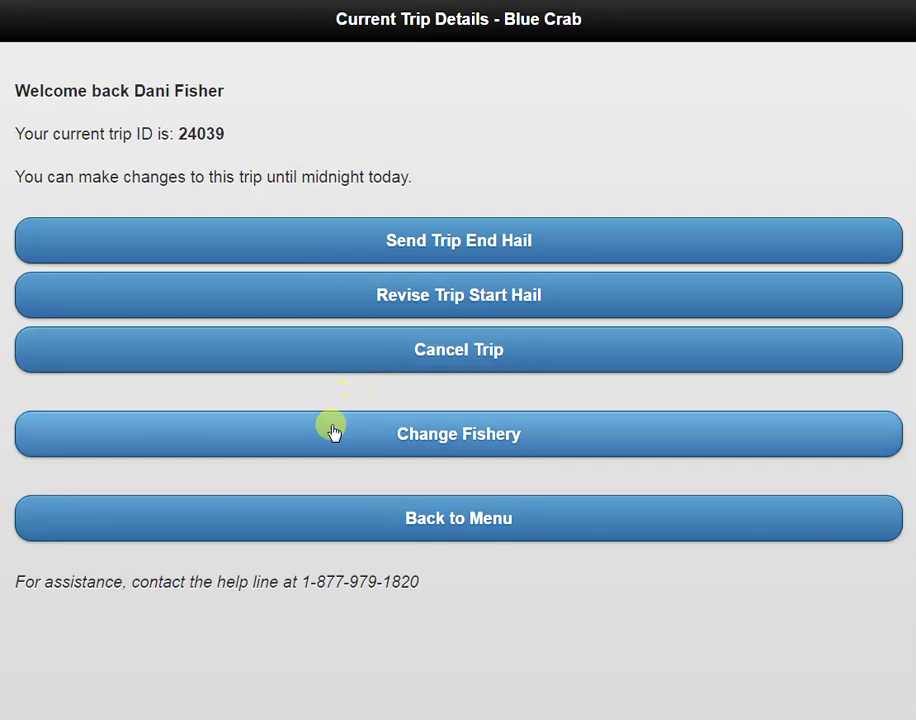
click(331, 527)
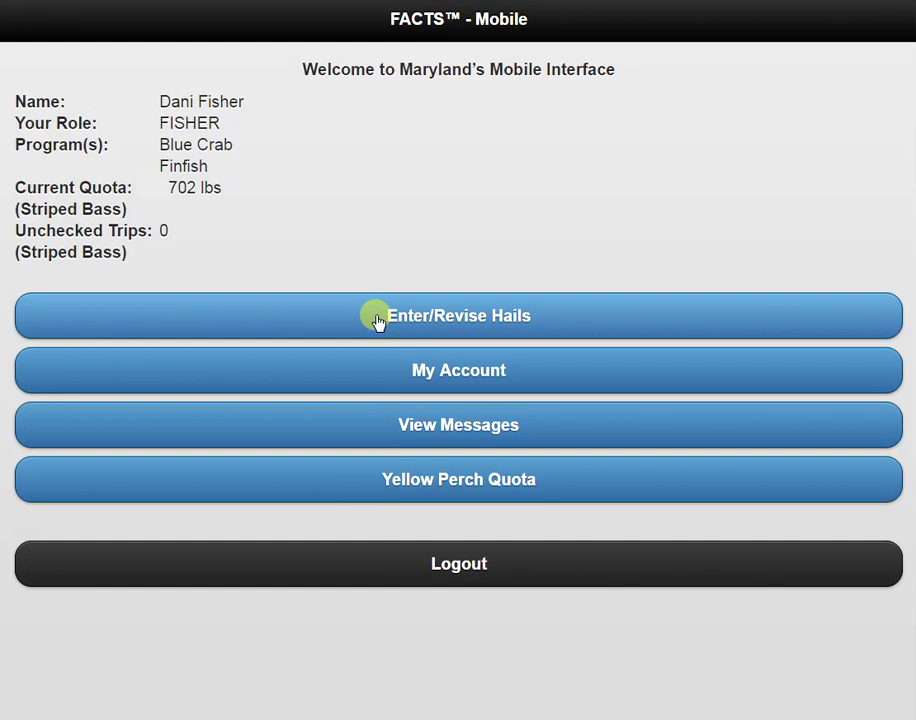
click(378, 320)
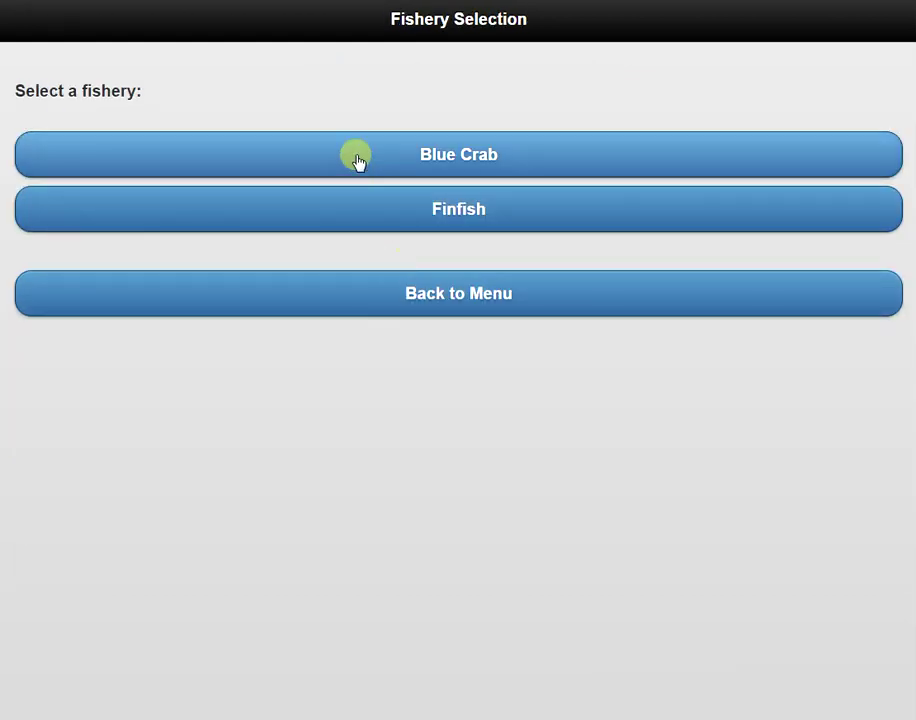
click(358, 158)
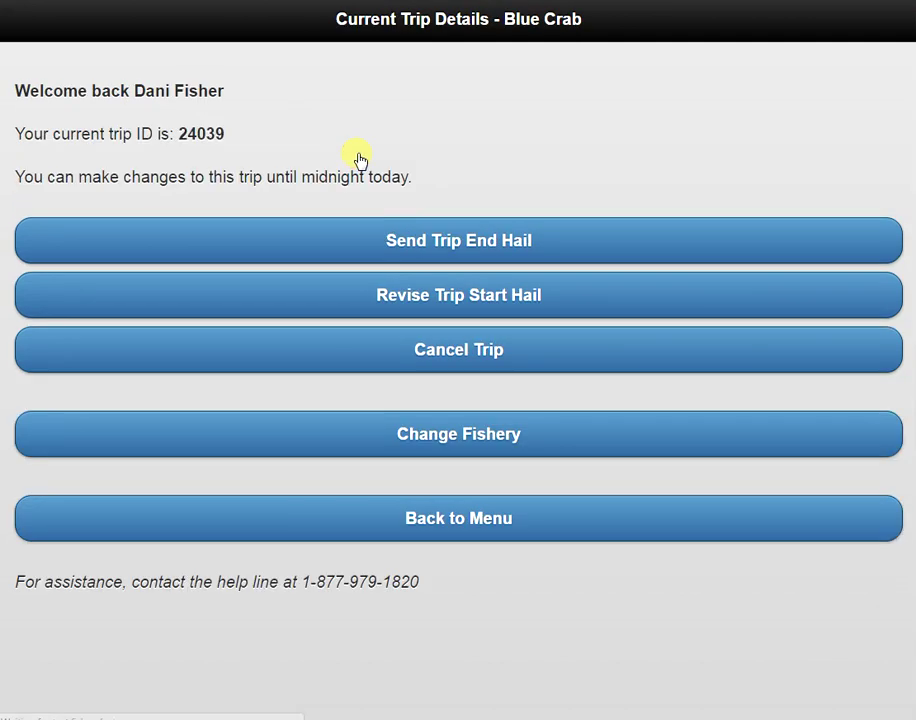
Begin the trip end hail for the active Blue Crab trip and reach the gear section
click(372, 245)
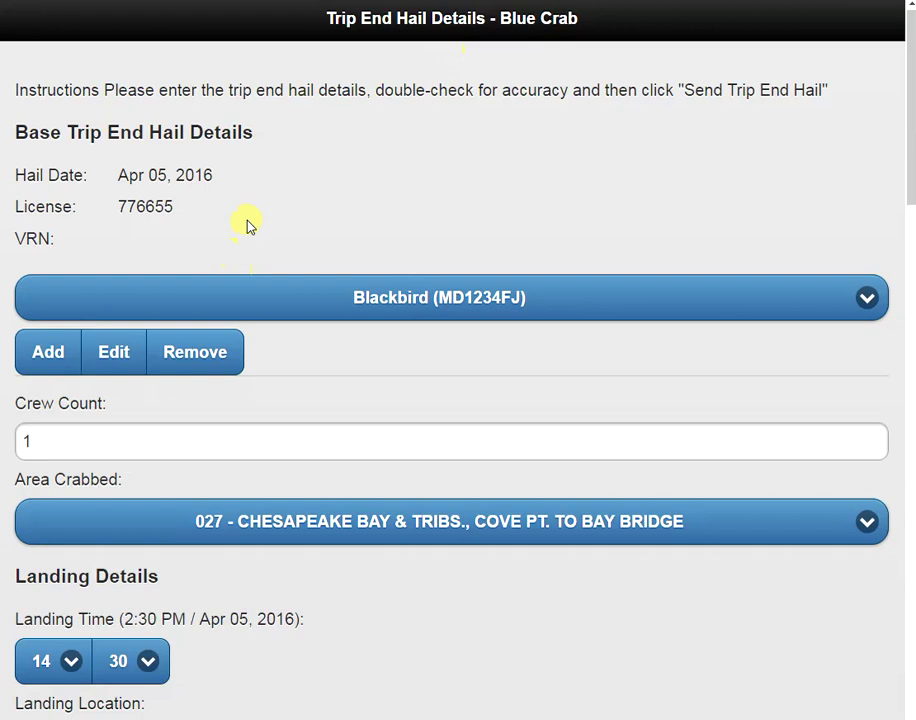
scroll(257, 210, down, 1)
click(286, 262)
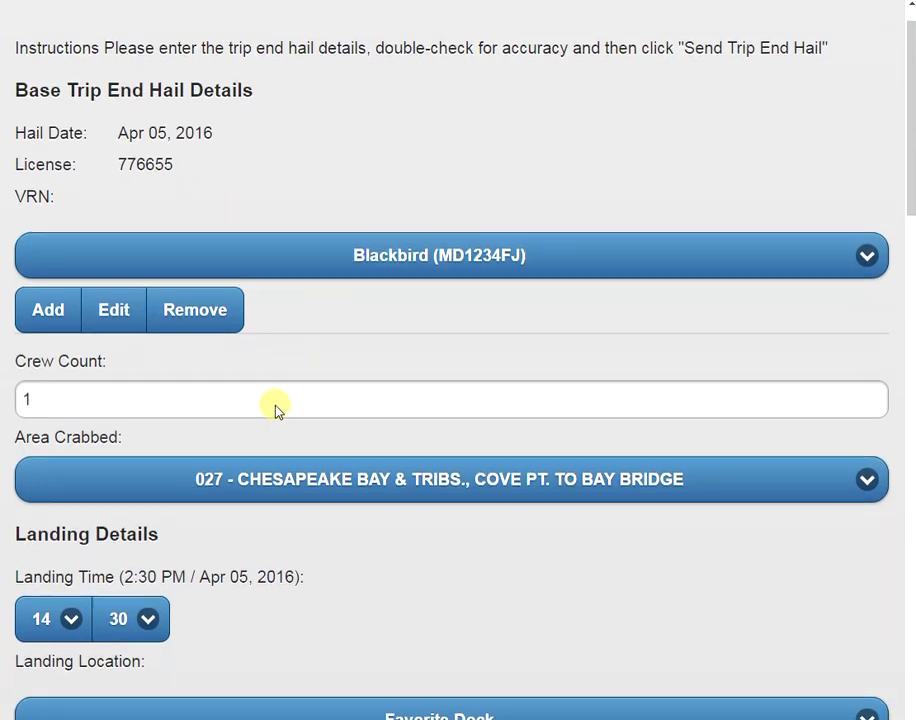
scroll(276, 415, down, 3)
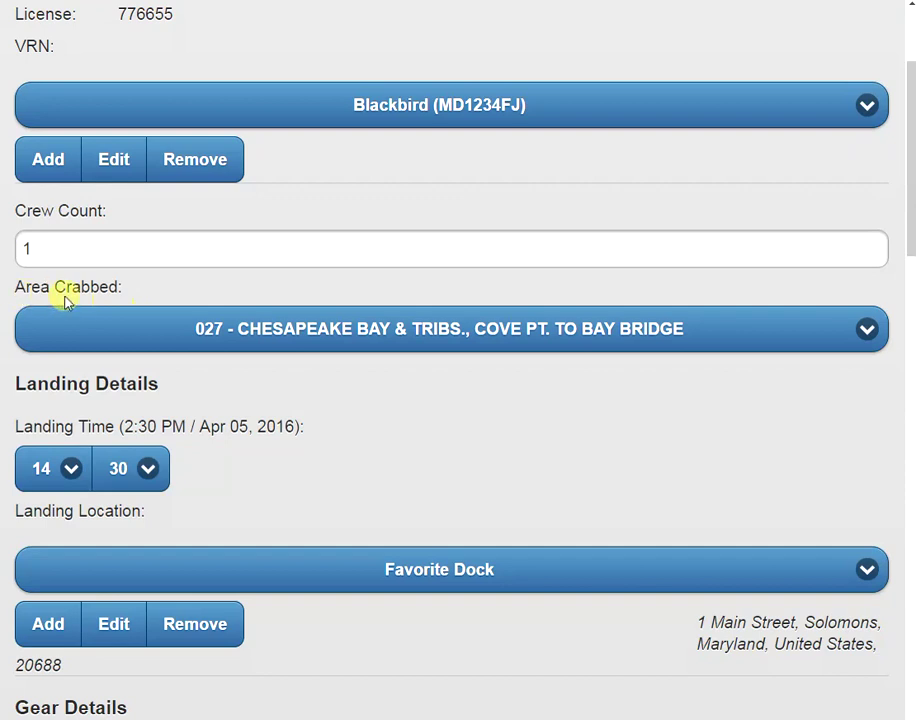
click(183, 333)
scroll(241, 500, down, 3)
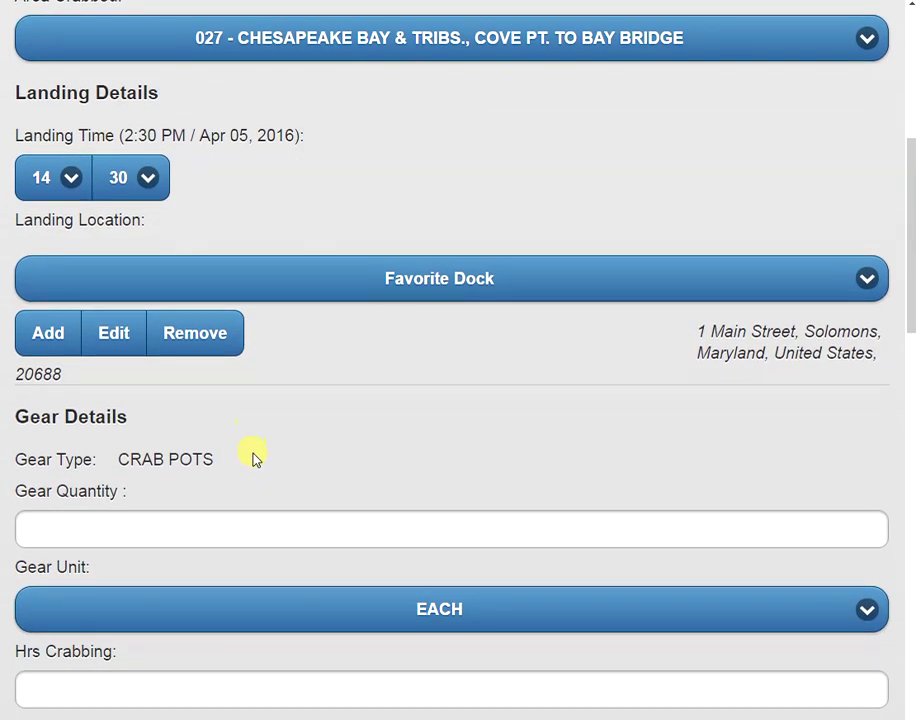
scroll(254, 456, down, 4)
scroll(257, 262, down, 1)
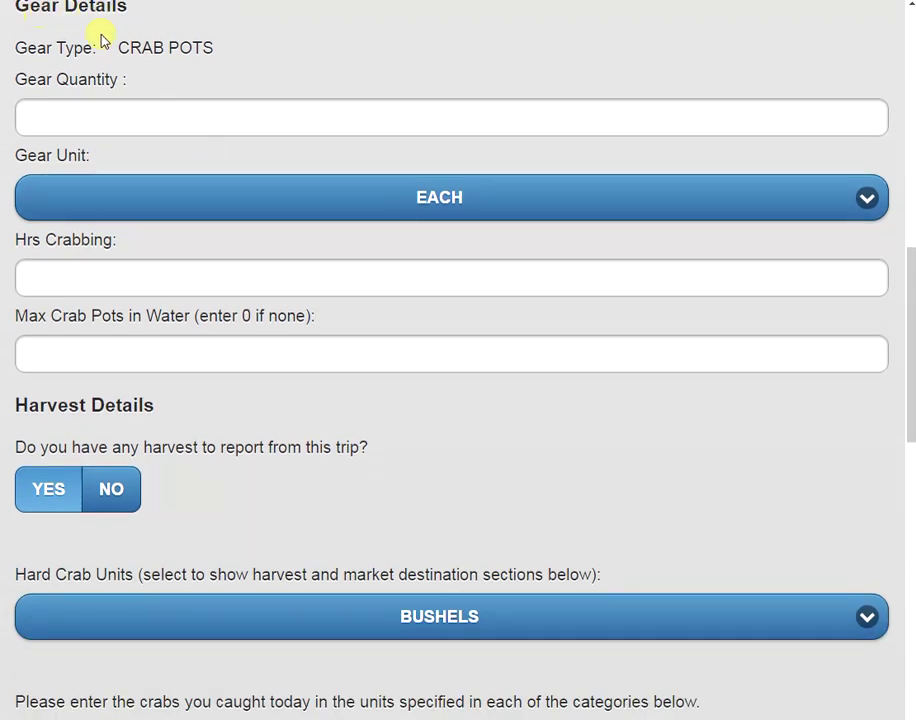
Enter 300 pots, 4.5 hours crabbing, 500 max pots, and confirm harvest Yes in bushels
click(85, 118)
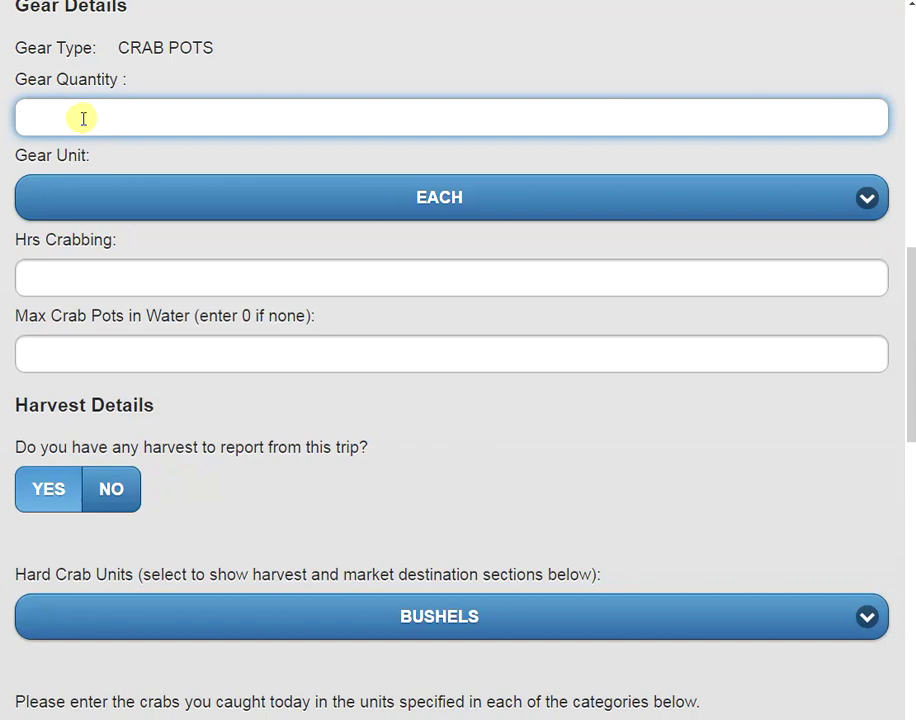
text(300)
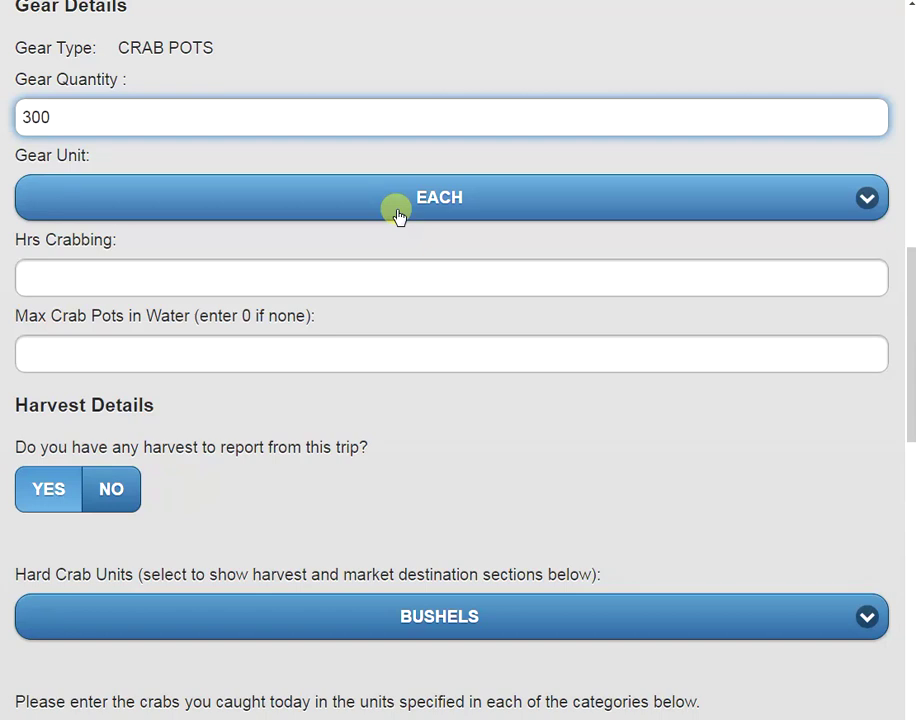
click(36, 270)
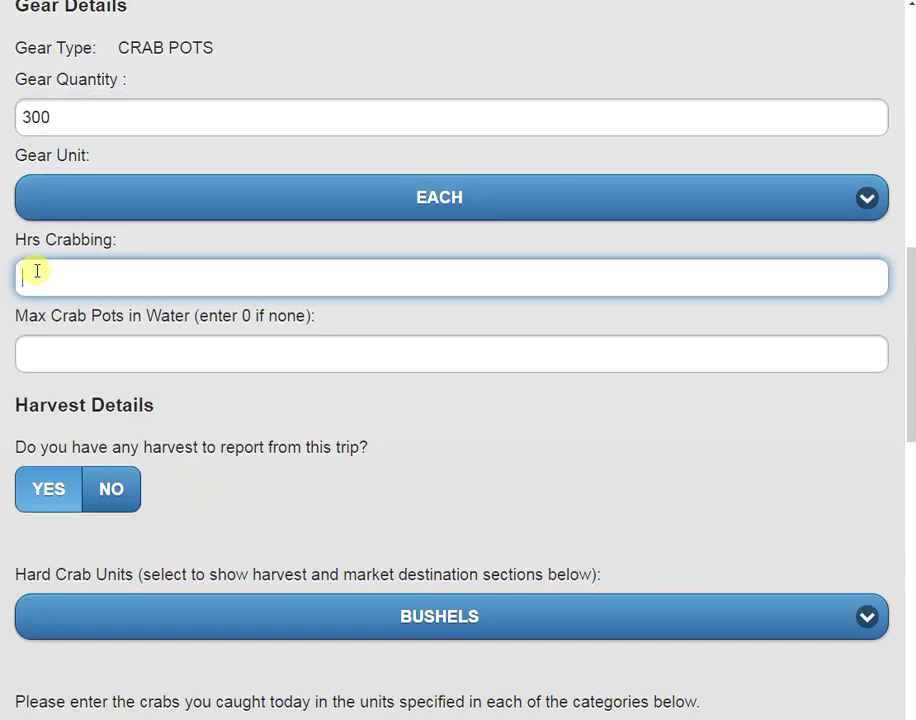
text(4.5)
click(46, 349)
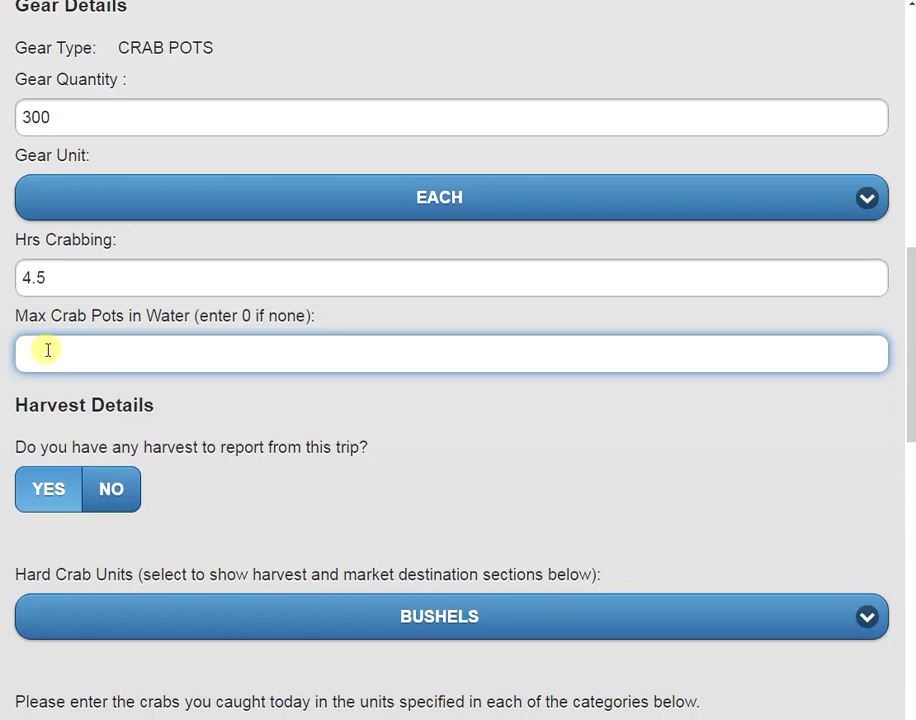
text(500)
click(98, 388)
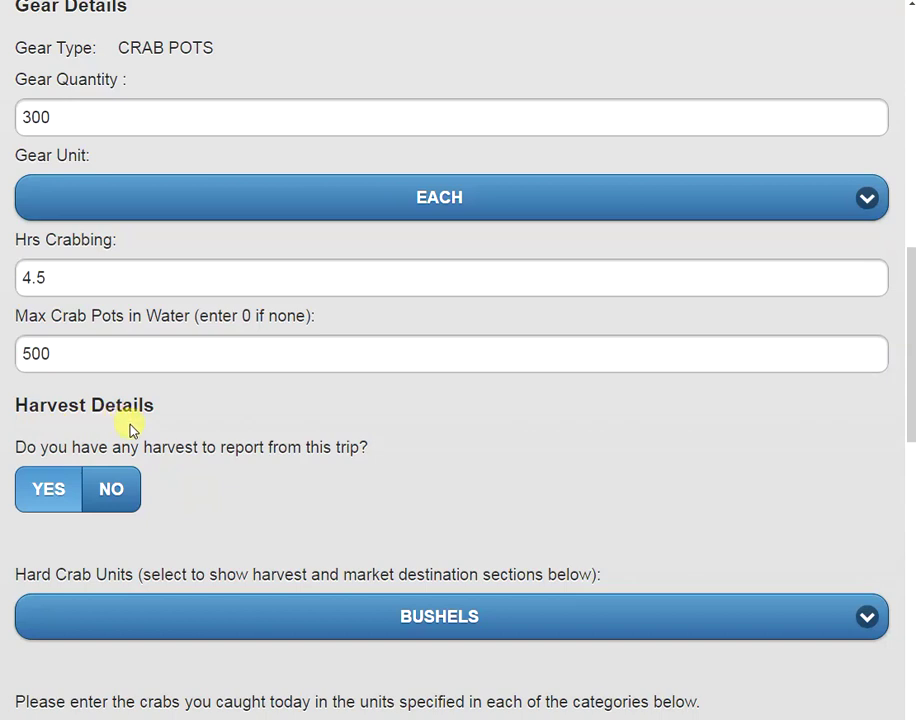
click(35, 487)
click(76, 617)
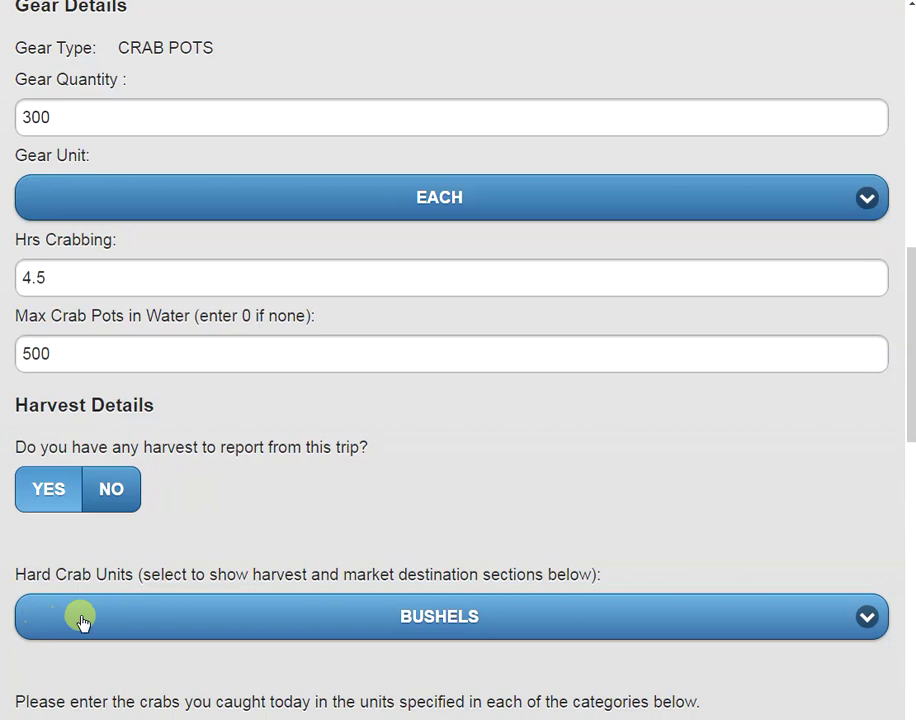
Enter harvest grades: #1s 2, #2s 1.5, mixed males 0, females 1, soft shell 12, peelers 30
click(123, 617)
scroll(133, 579, down, 3)
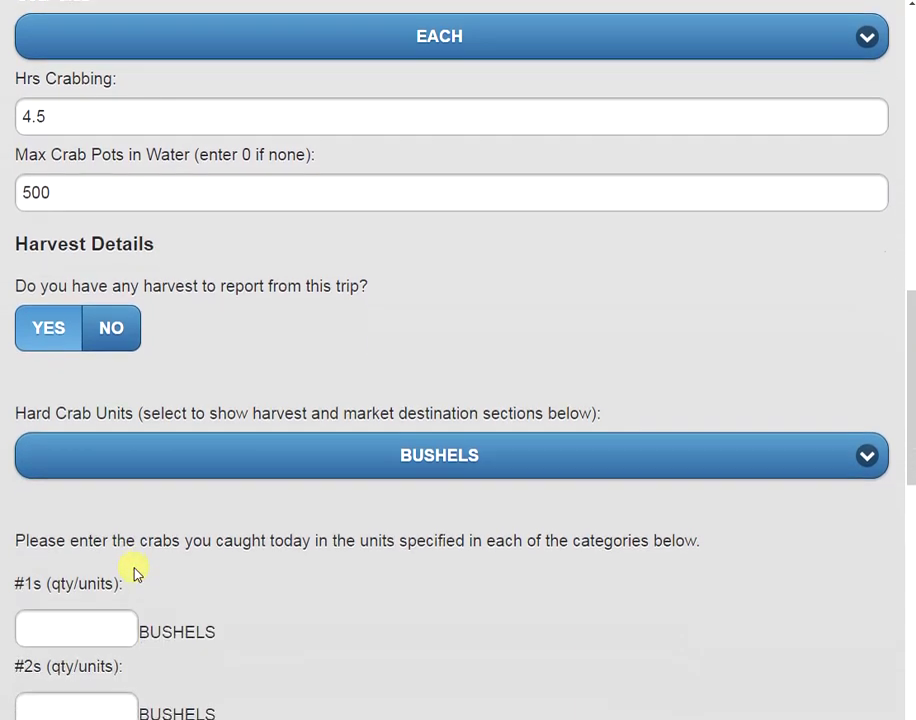
scroll(145, 490, down, 4)
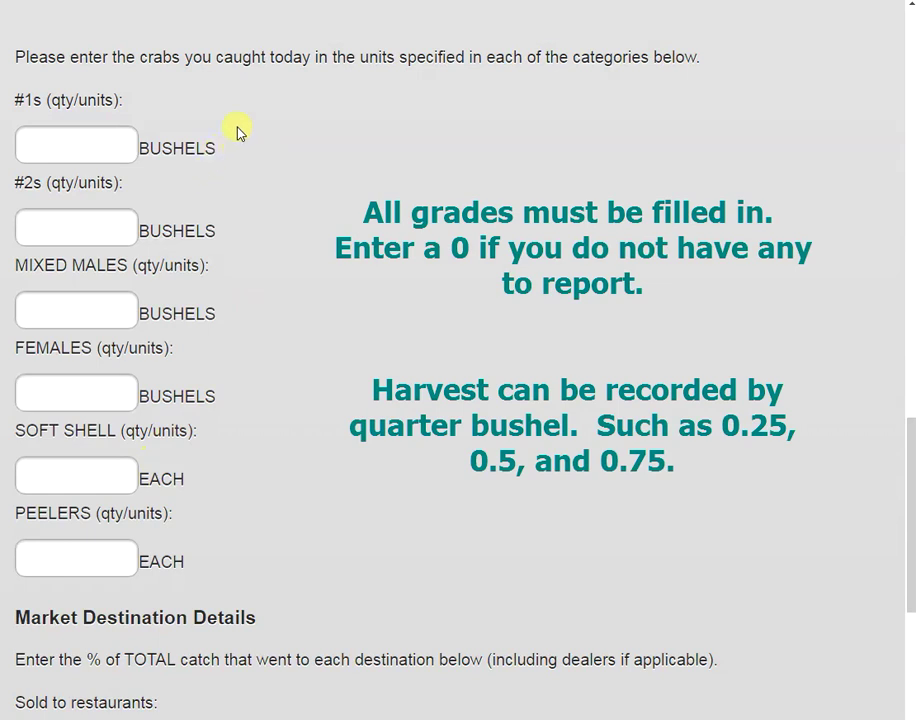
click(78, 144)
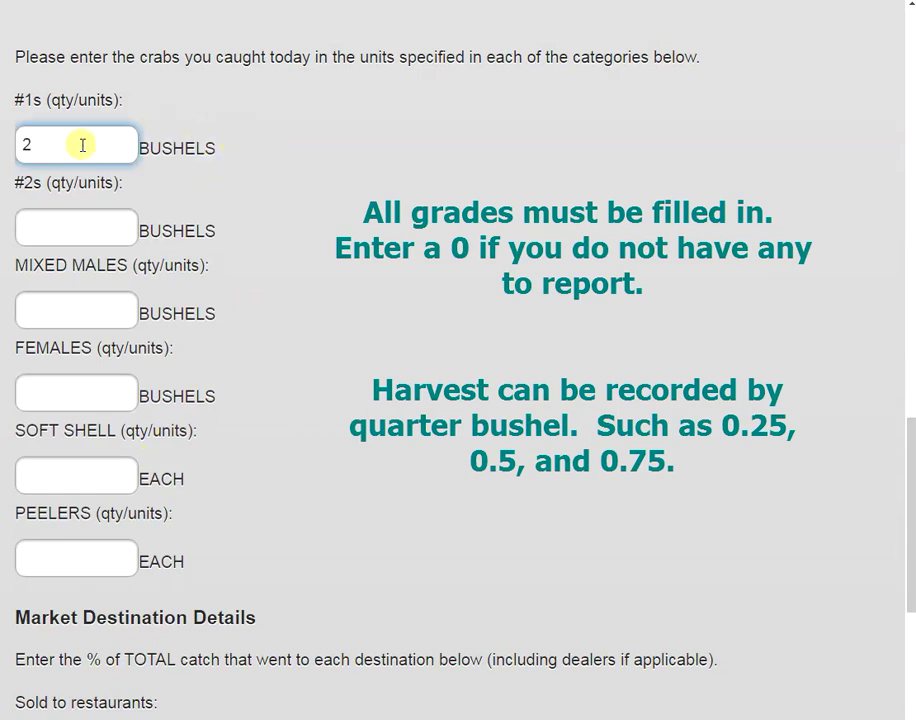
click(79, 229)
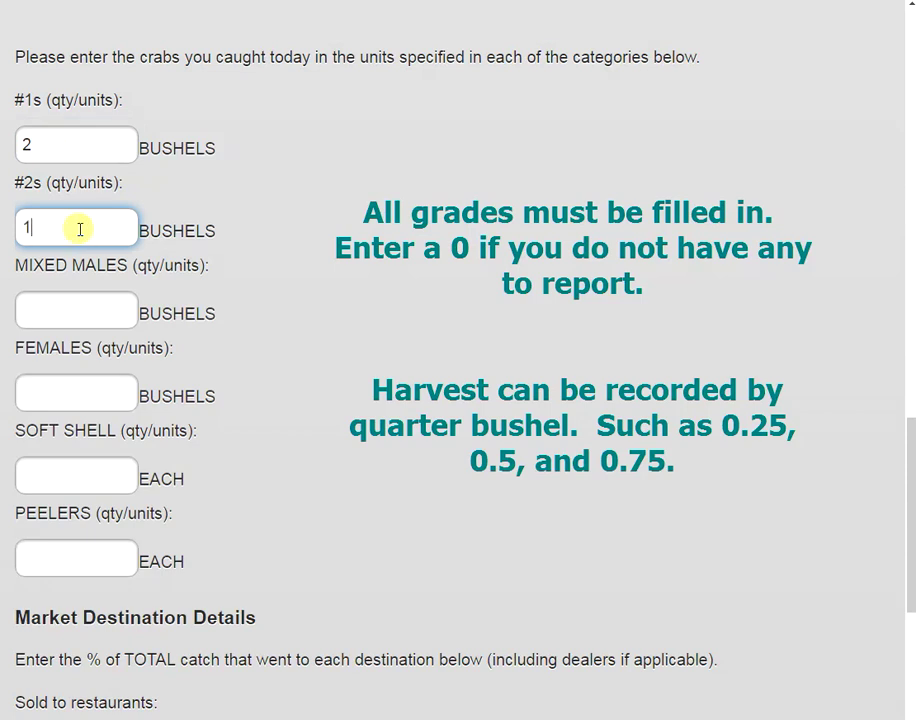
click(74, 306)
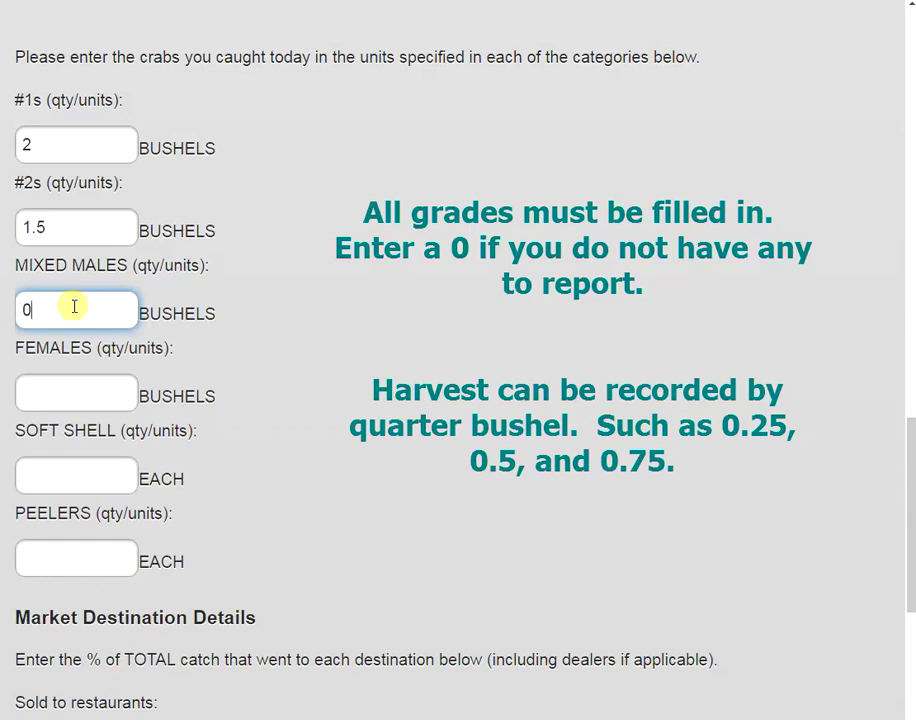
click(60, 395)
text(1)
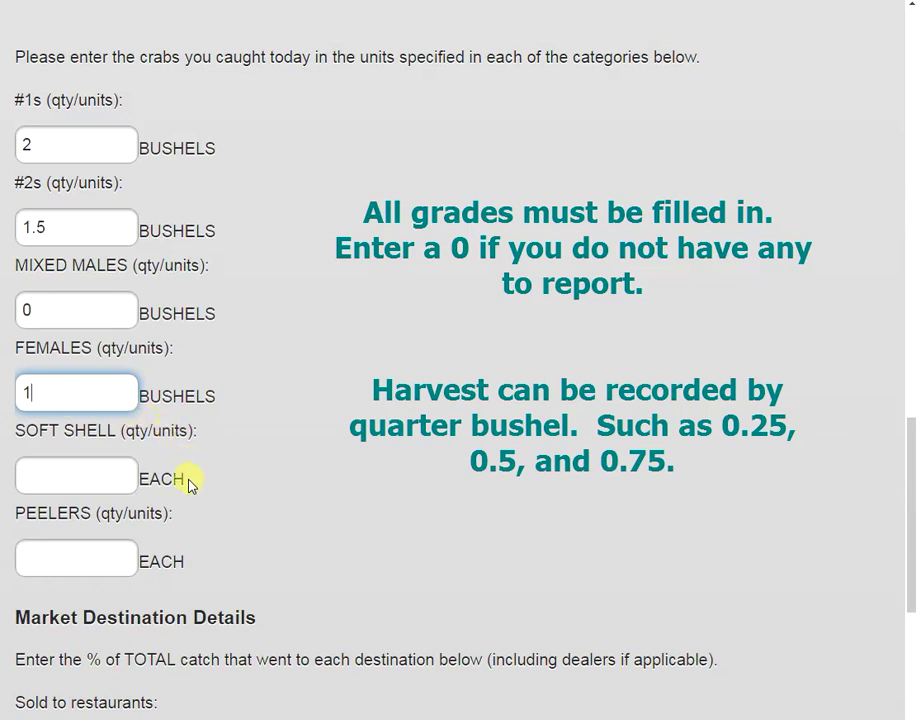
click(74, 476)
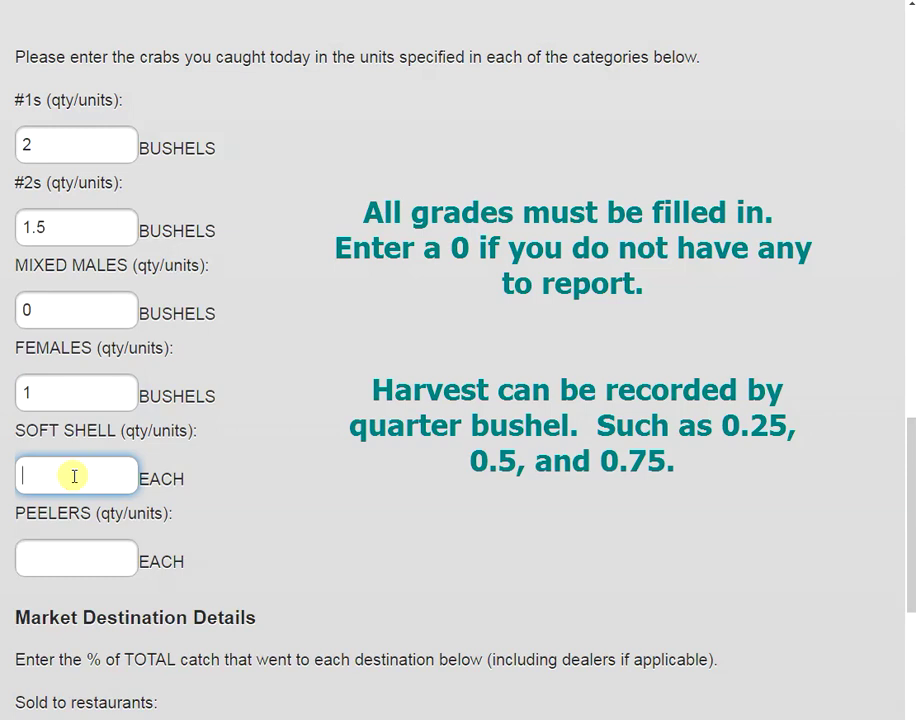
click(69, 558)
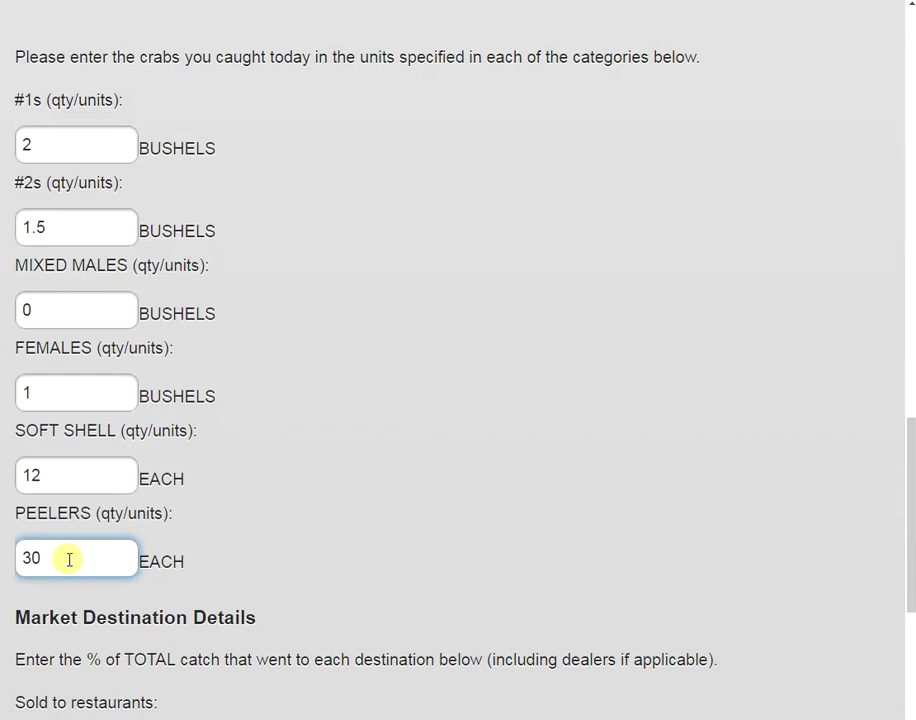
scroll(314, 492, down, 2)
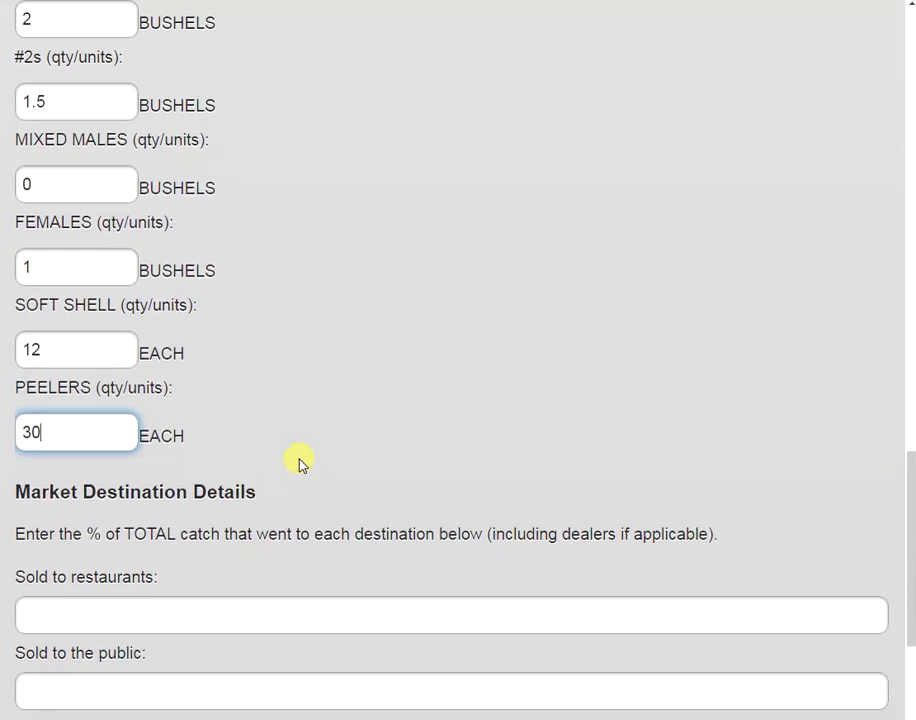
scroll(300, 466, down, 5)
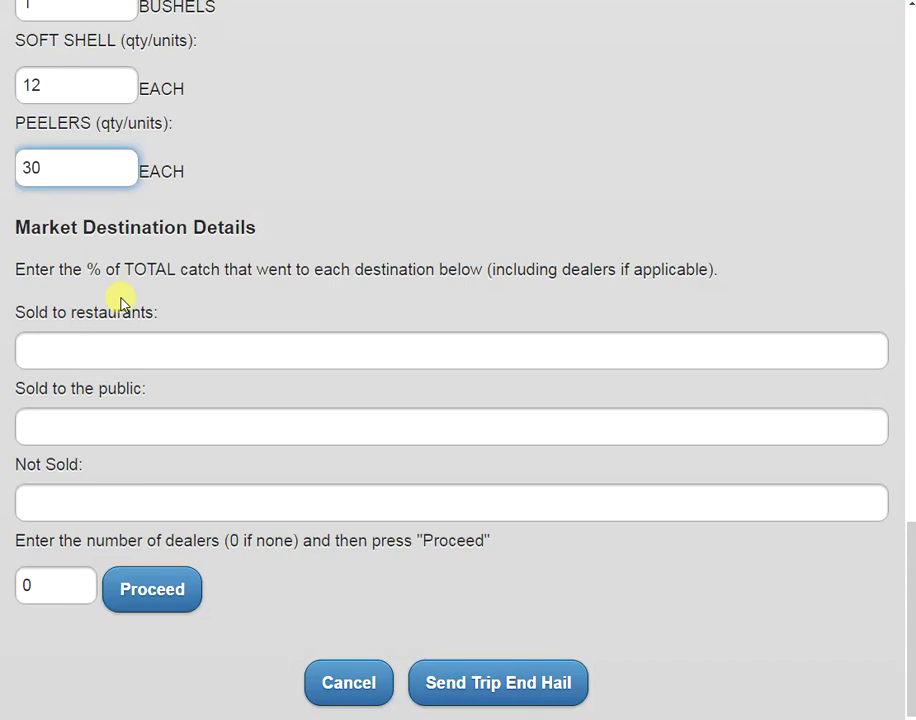
Enter 50% to restaurants, 25% to the public, 0% not sold, and set one dealer
click(57, 346)
text(50)
click(63, 421)
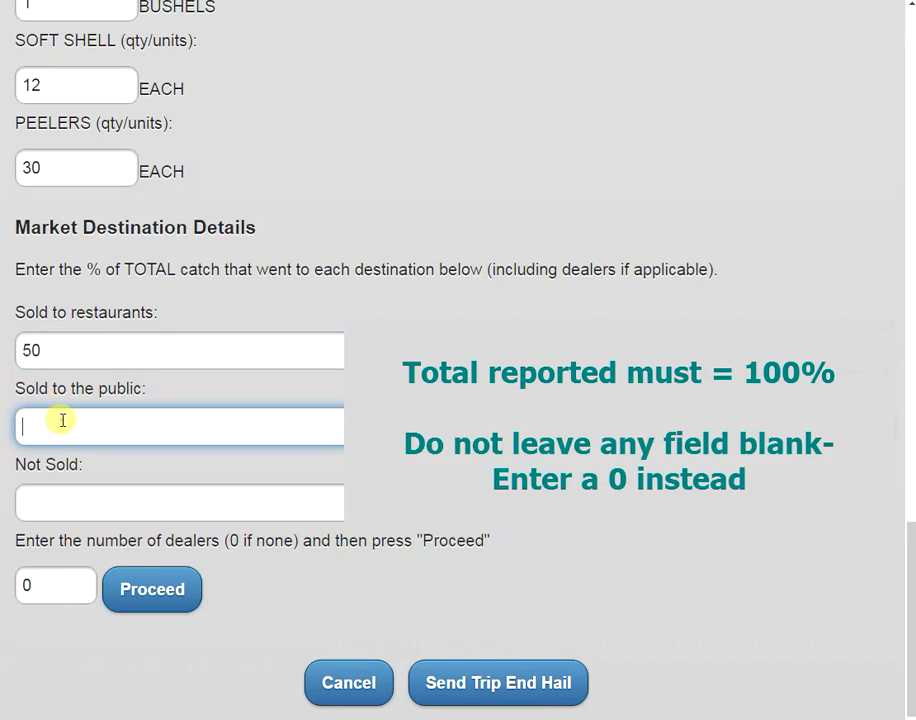
text(25)
click(63, 500)
text(0)
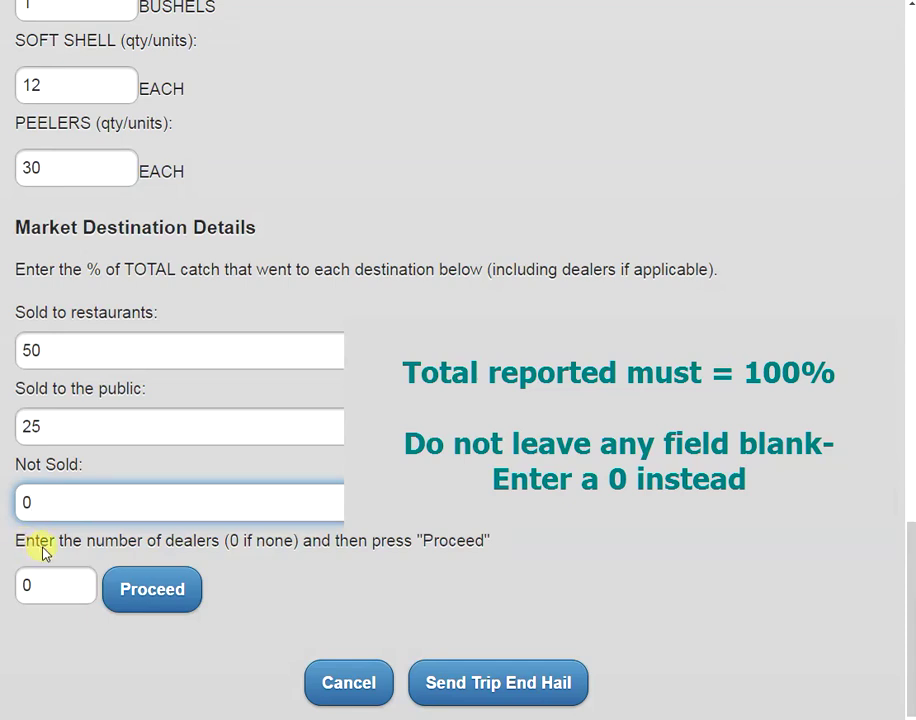
click(62, 586)
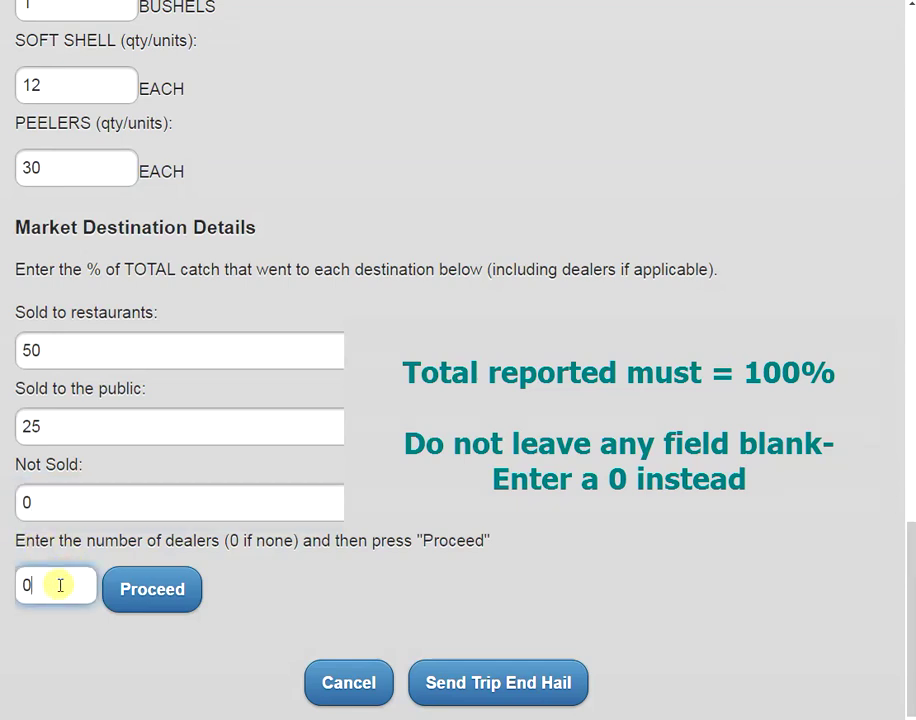
key(BackSpace)
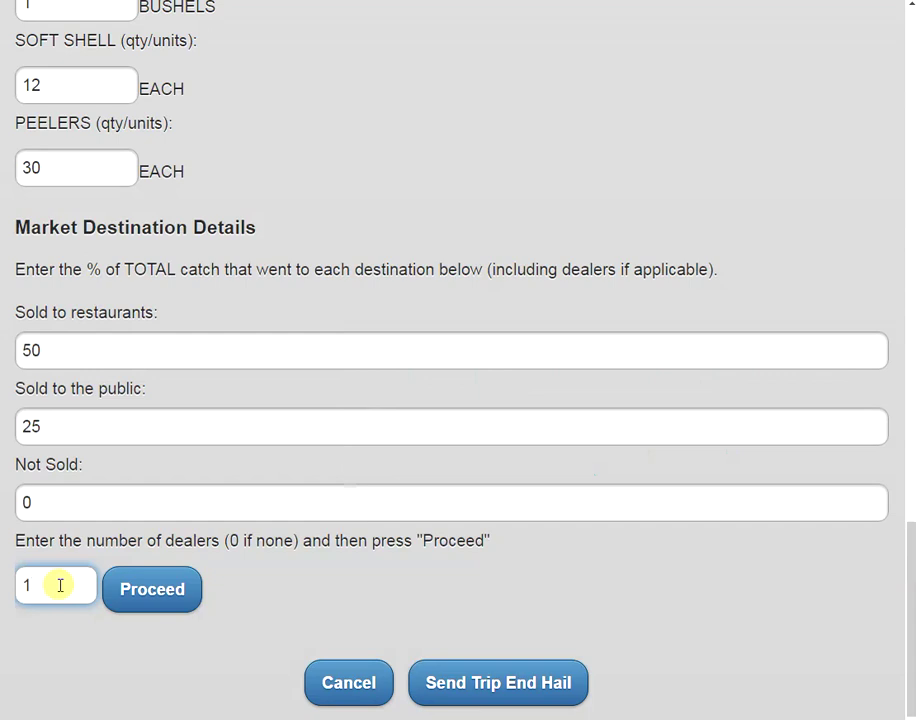
click(152, 606)
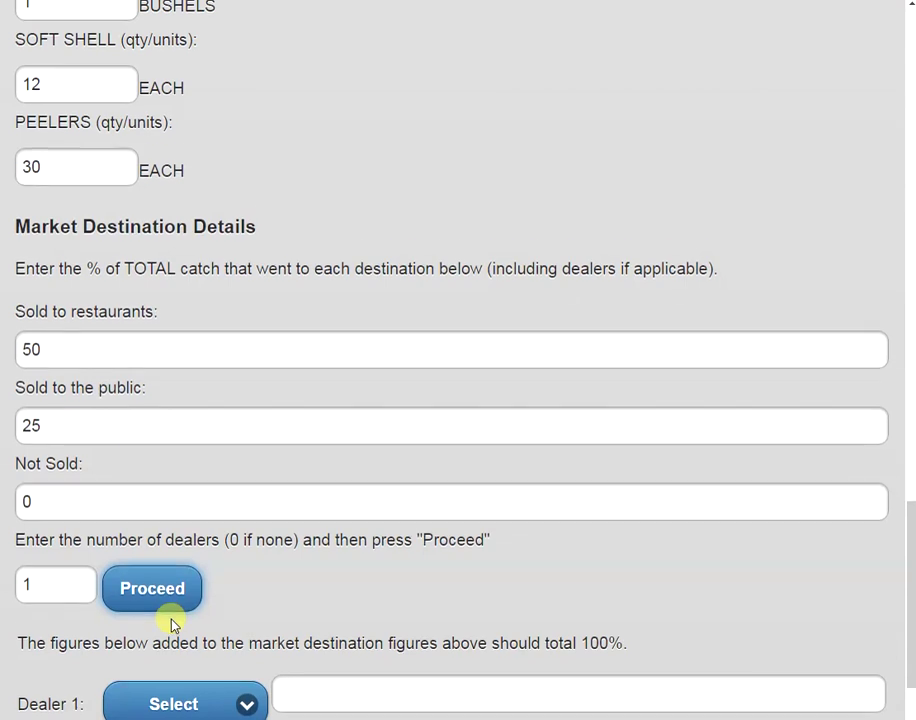
Assign 25% to OTHER (NON-PILOT) DEALER as Dealer 1 and send the trip end hail
scroll(175, 615, down, 1)
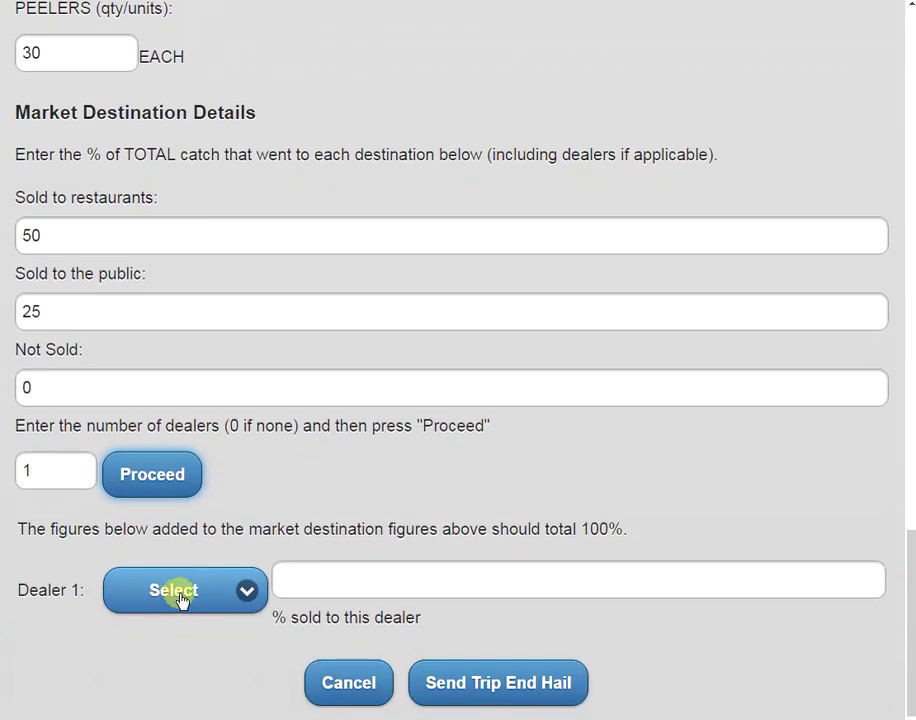
click(222, 598)
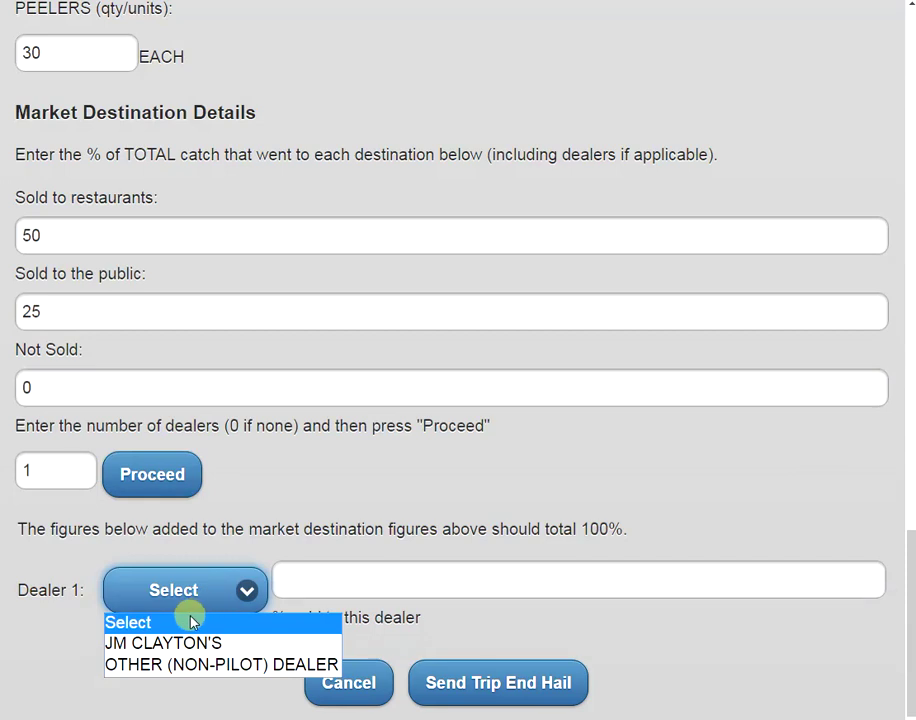
click(151, 666)
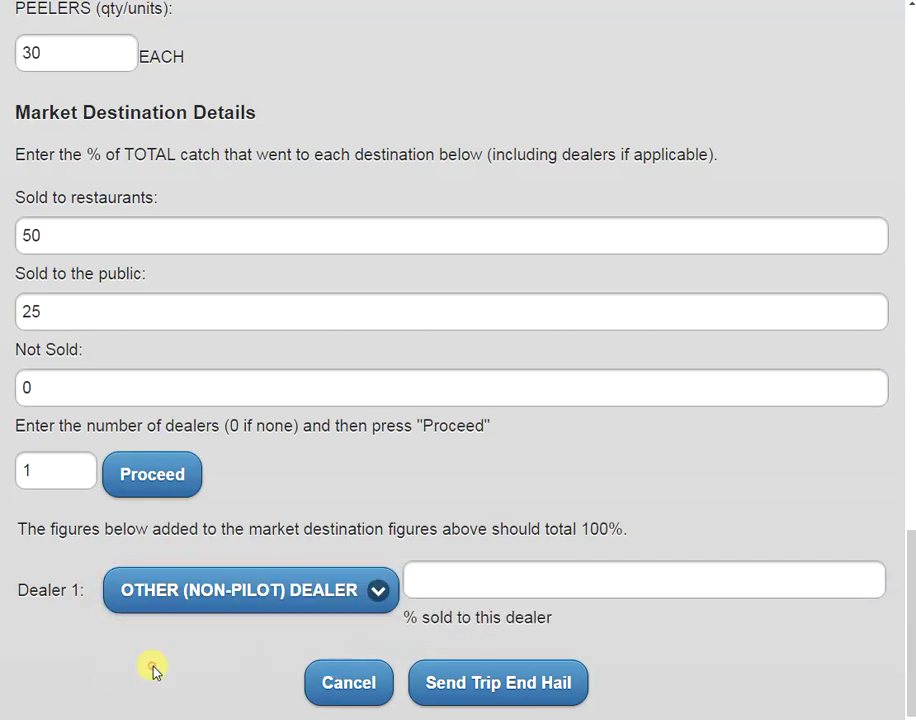
click(430, 582)
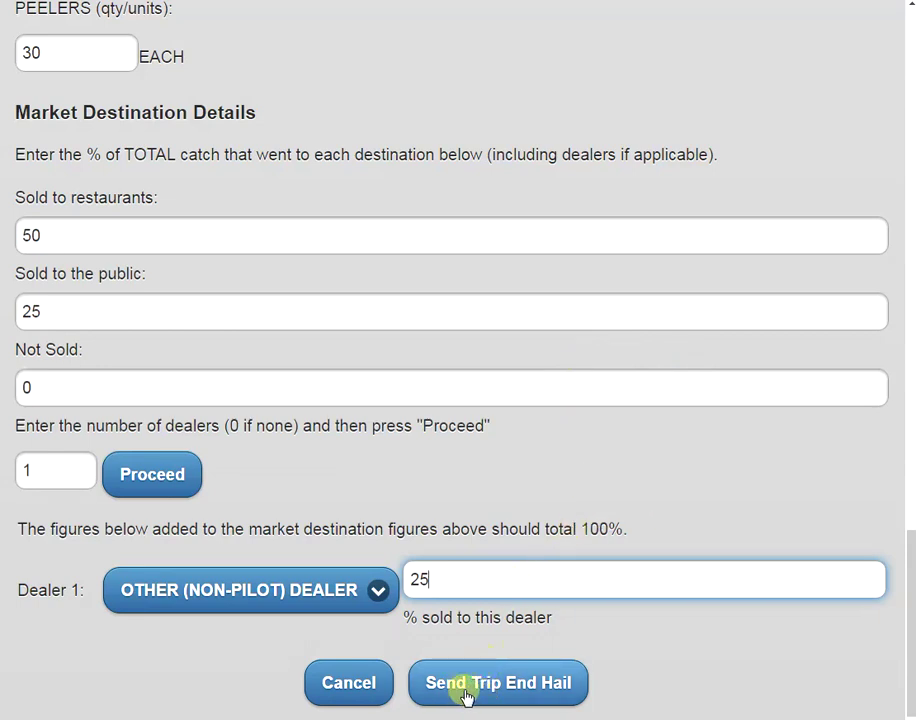
click(508, 697)
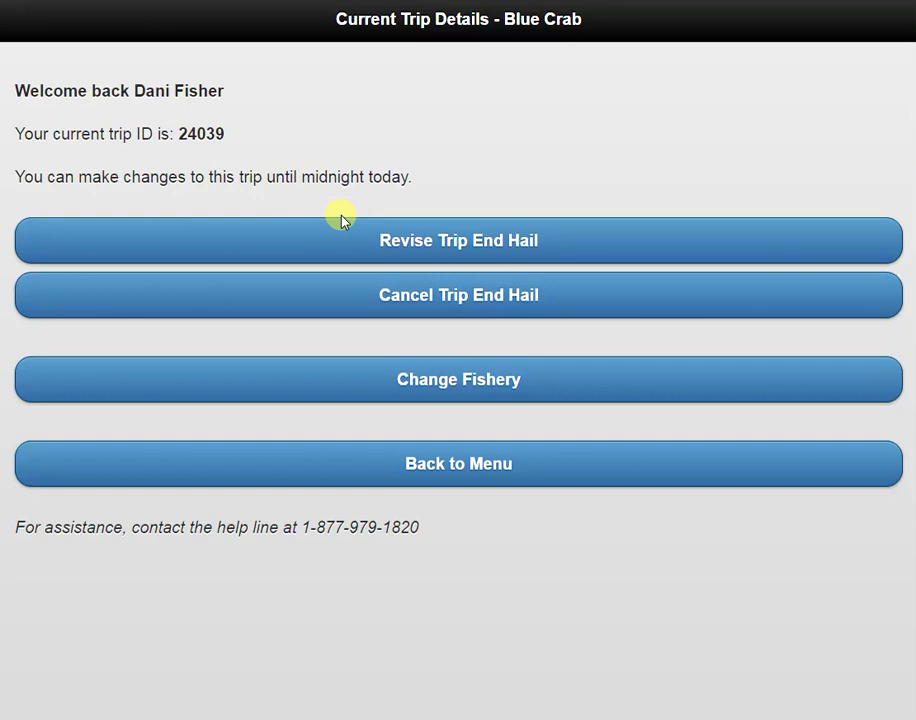
Go from Blue Crab Current Trip Details back to the FACTS Mobile main menu
click(318, 298)
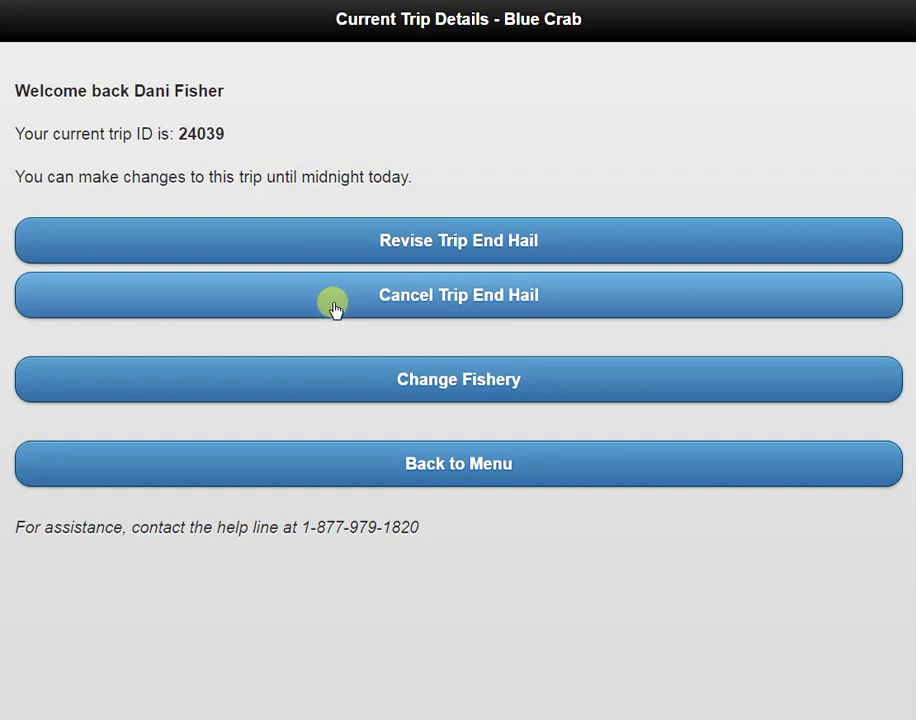
click(384, 480)
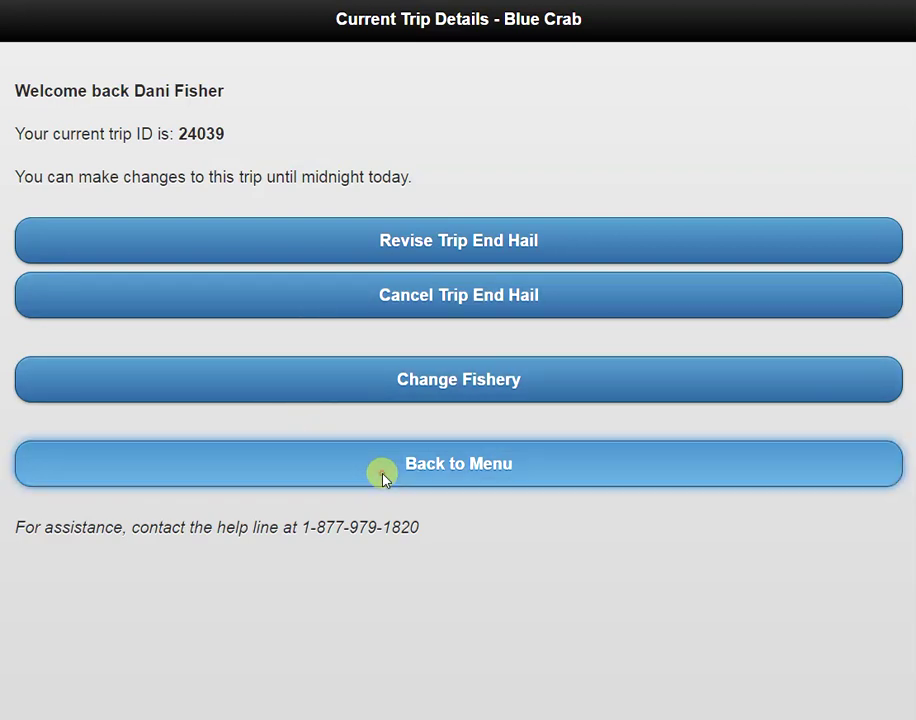